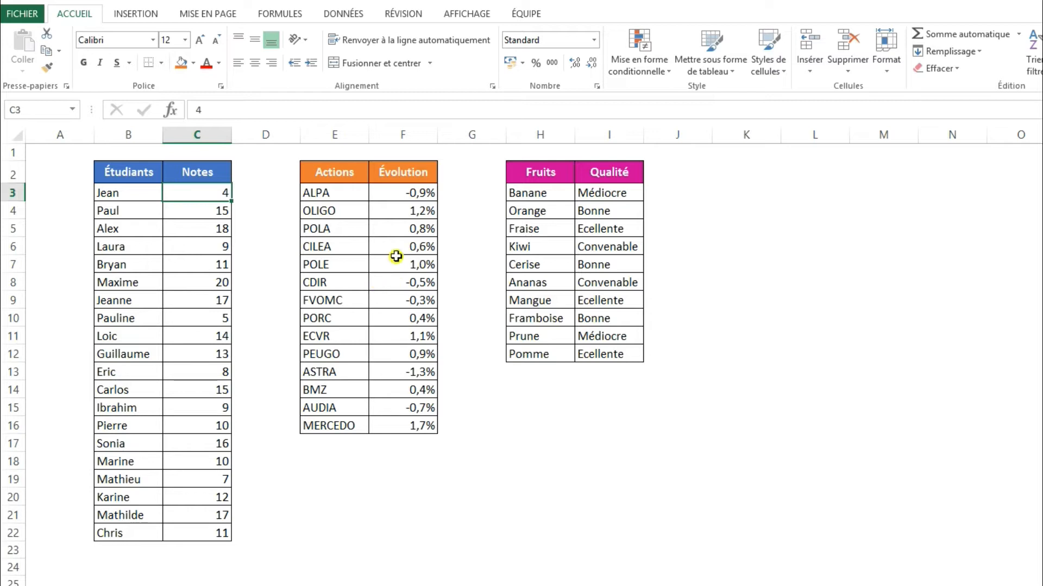
# Apply the preset icon set of three unrimmed green, yellow and red circles to the Notes values in C3:C22.
pyautogui.click(577, 190)
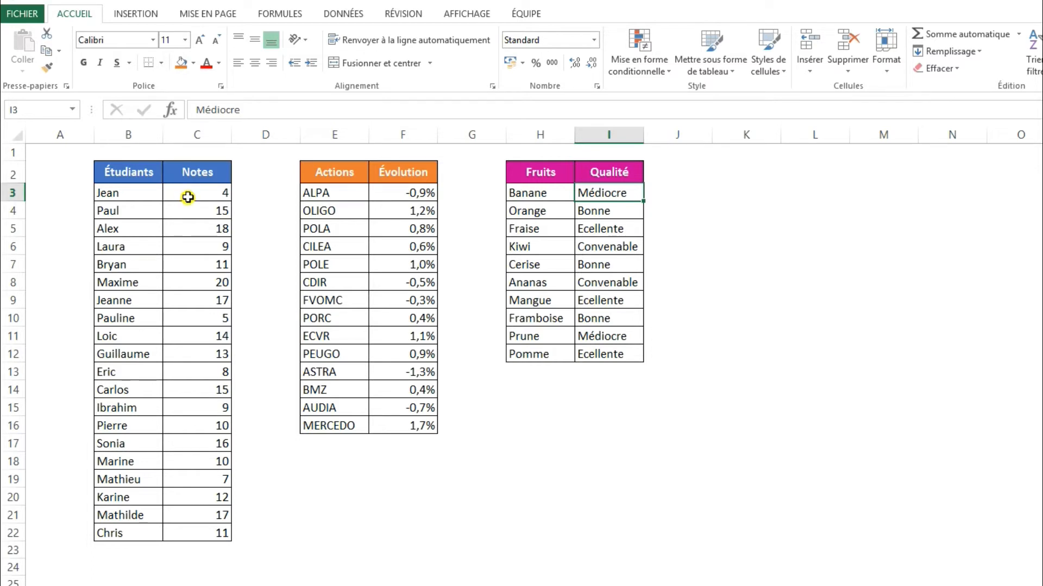
pyautogui.moveTo(188, 197); pyautogui.dragTo(184, 536)
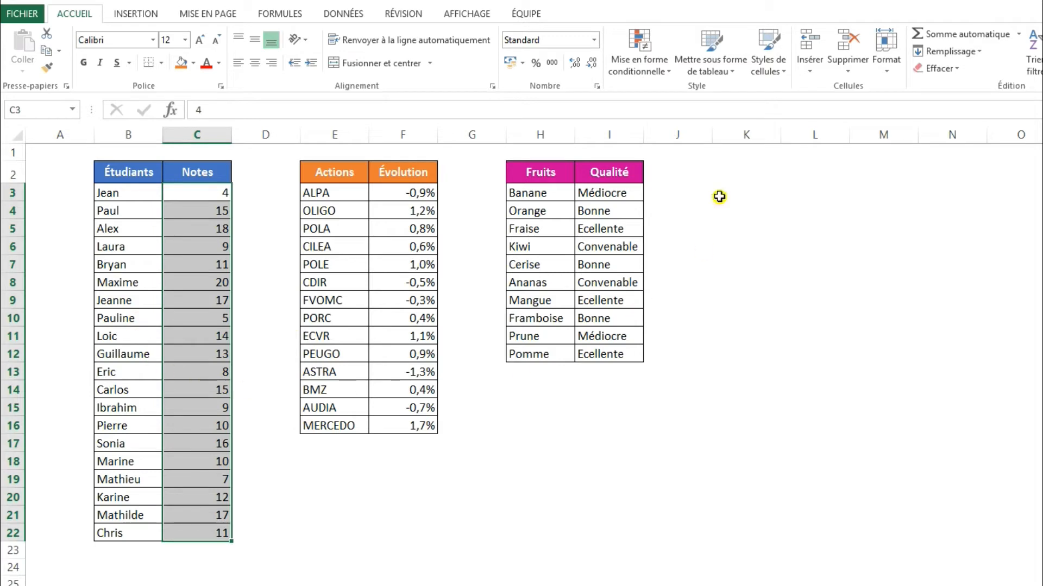
pyautogui.click(667, 70)
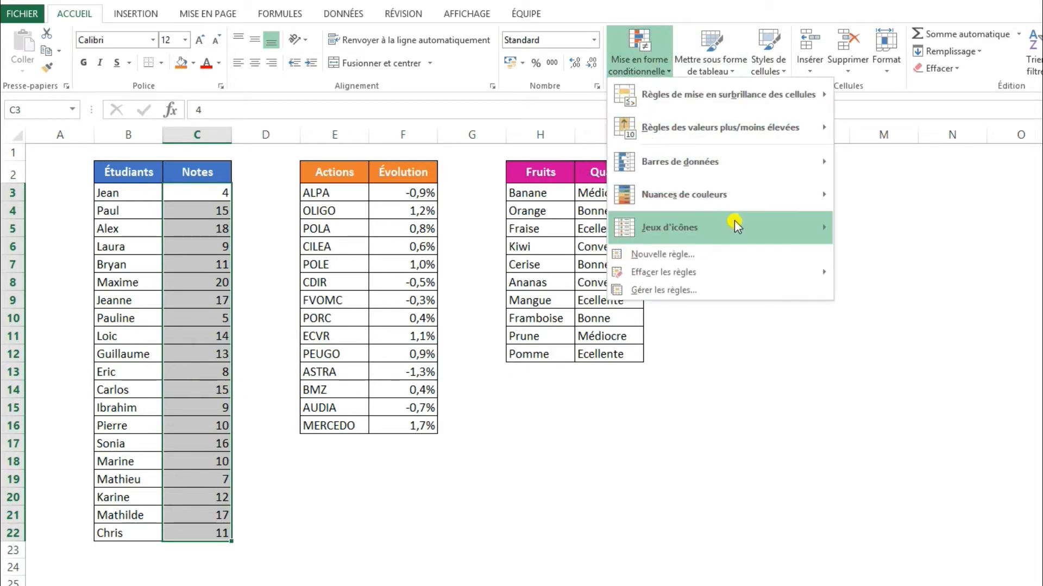
pyautogui.moveTo(747, 224)
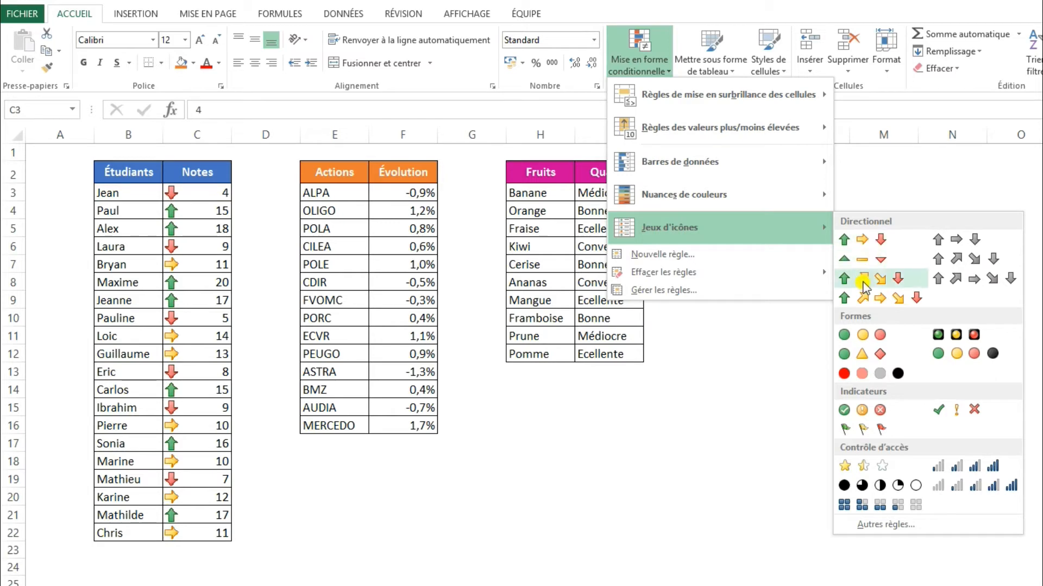
pyautogui.click(868, 338)
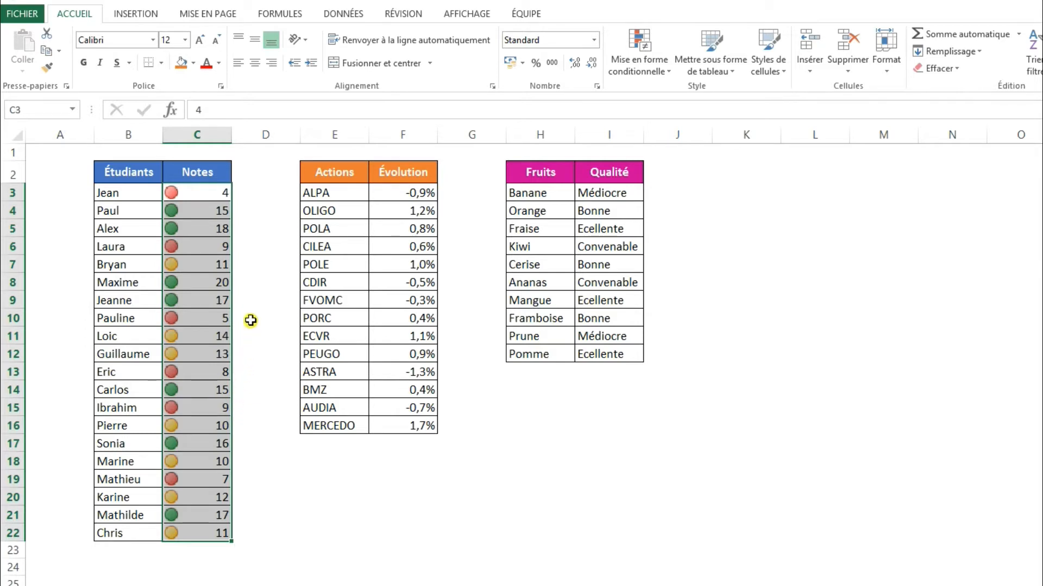
pyautogui.click(246, 494)
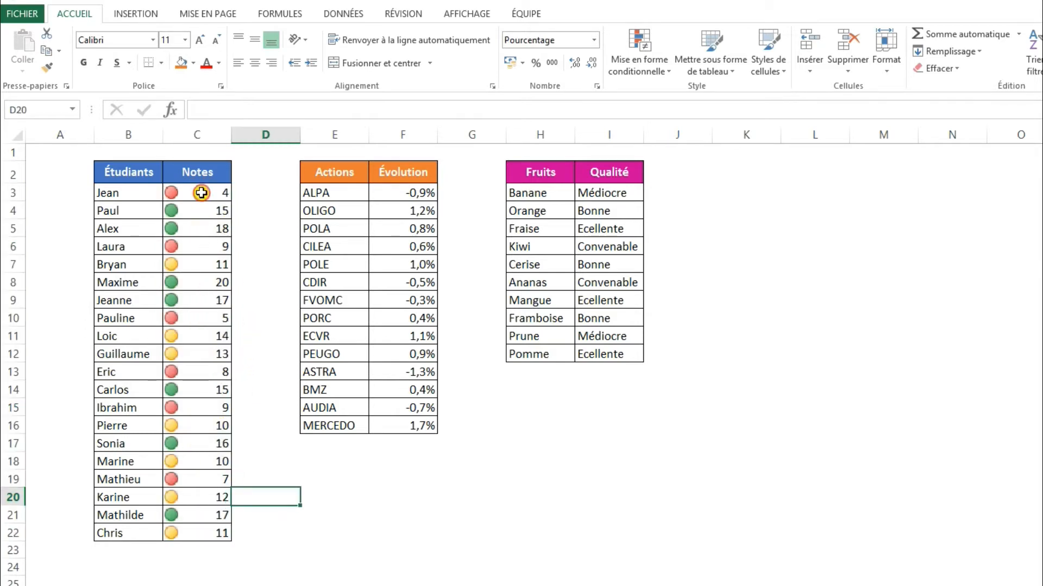
# Inspect the thresholds and value types in the icon set rule applied to the Notes column, leaving the rule unedited.
pyautogui.moveTo(201, 194); pyautogui.dragTo(187, 533)
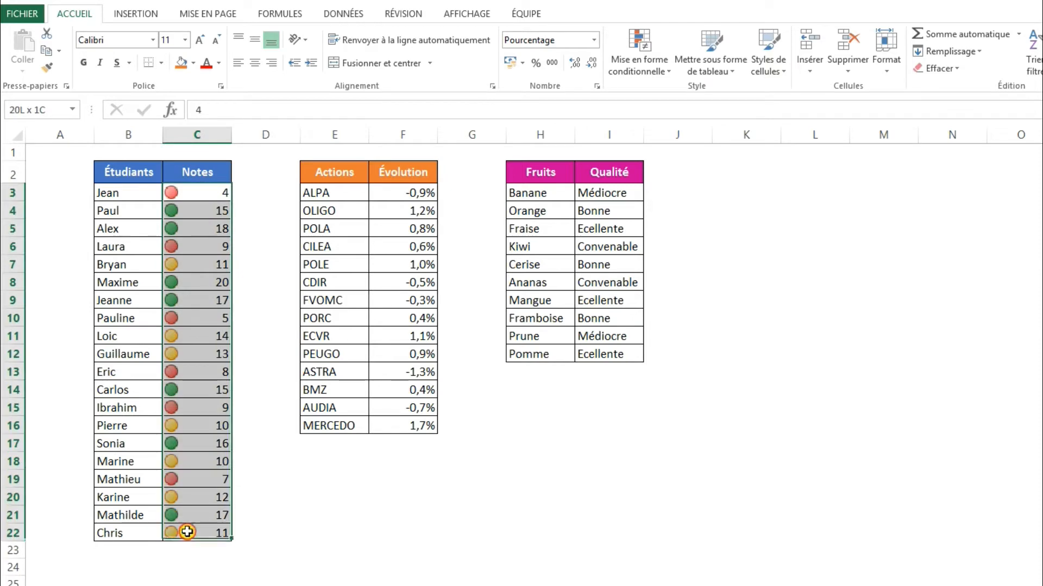
pyautogui.click(625, 68)
pyautogui.click(661, 294)
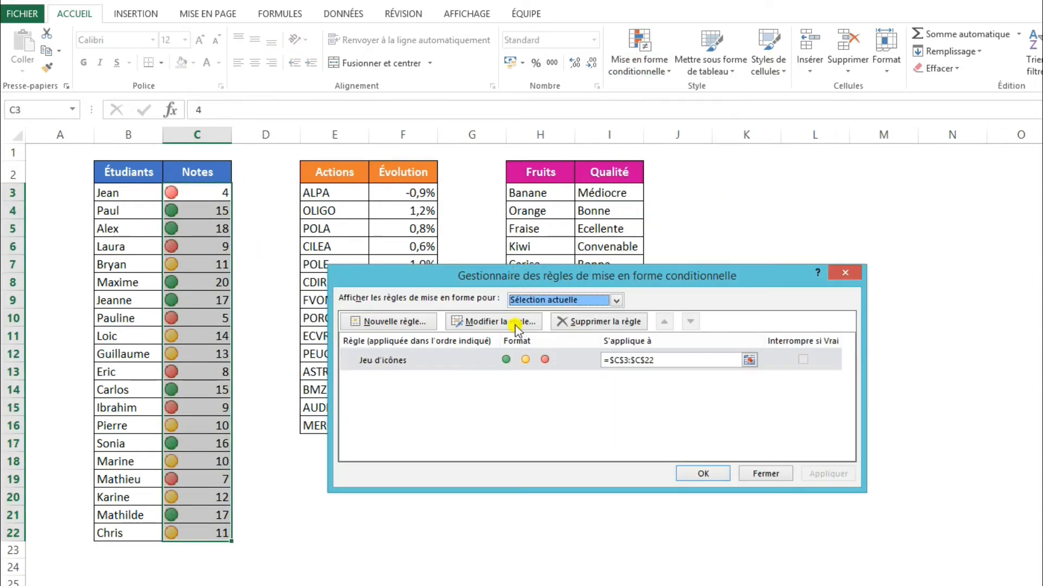
pyautogui.click(524, 360)
pyautogui.click(505, 321)
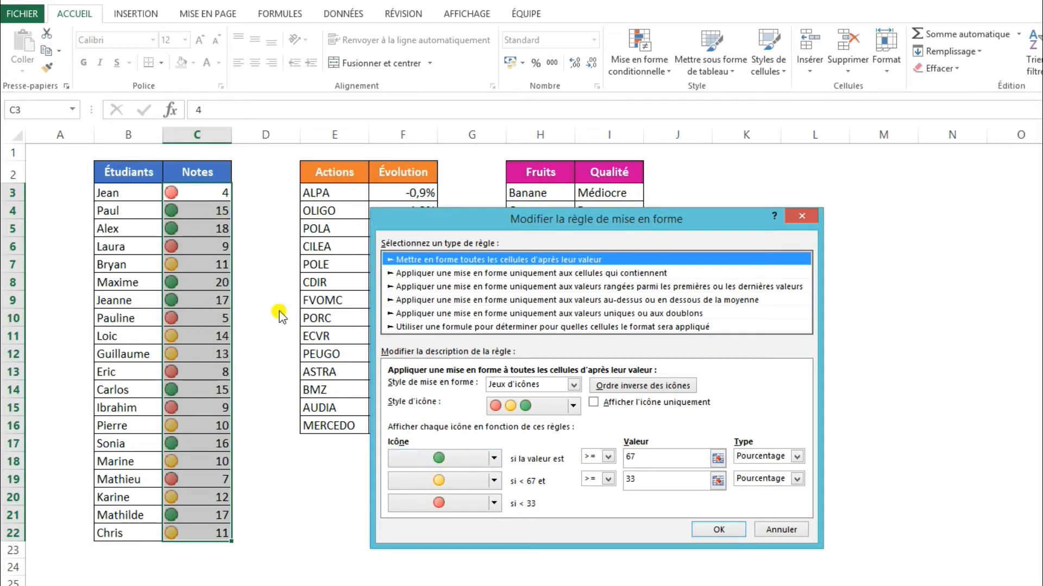
pyautogui.click(800, 220)
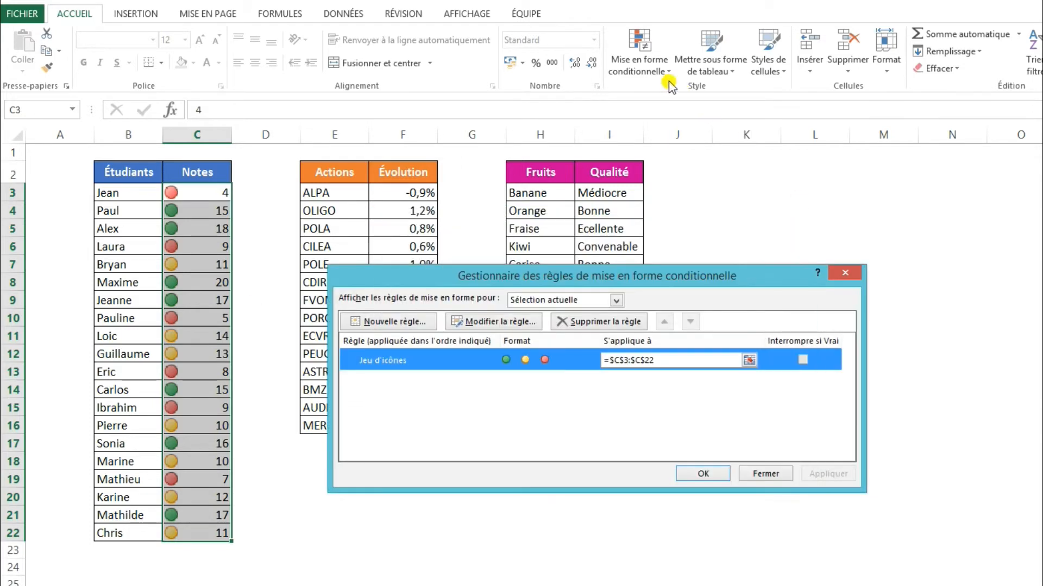
pyautogui.click(848, 269)
# Delete the icon set conditional formatting rule from the Notes values in C3:C22.
pyautogui.click(636, 60)
pyautogui.moveTo(723, 222)
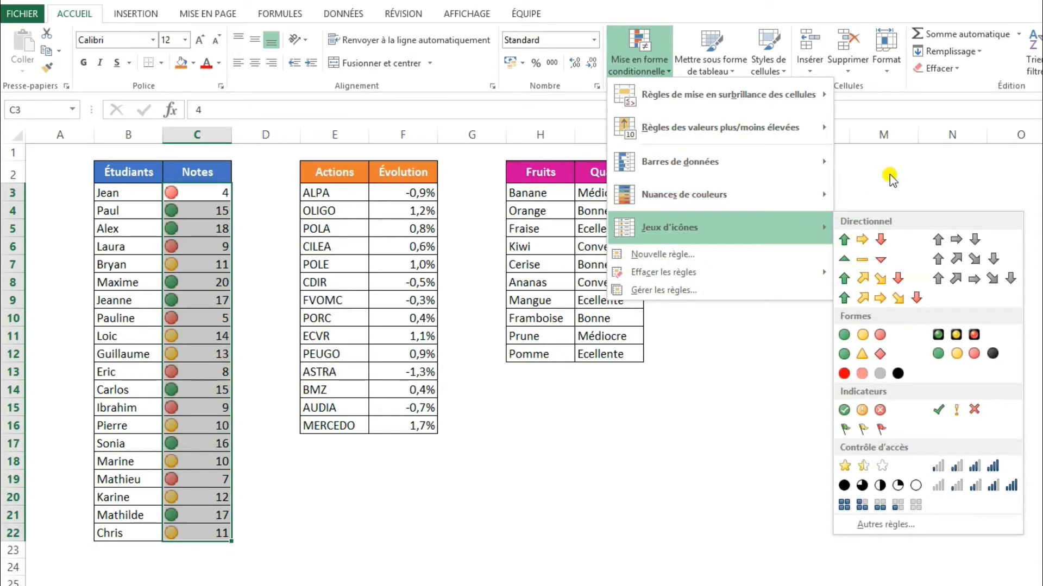
pyautogui.click(715, 290)
pyautogui.click(529, 358)
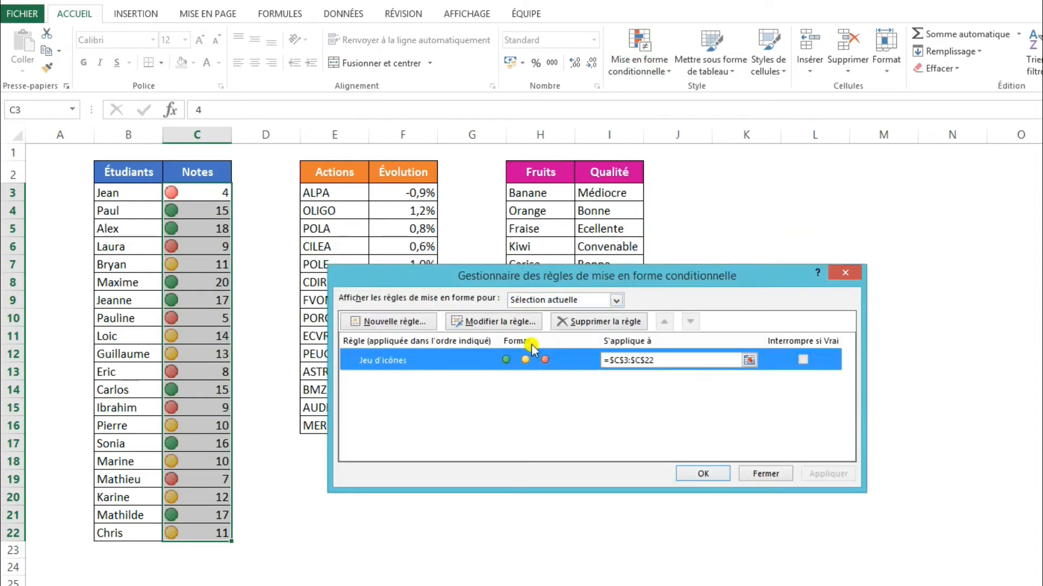
pyautogui.click(593, 322)
pyautogui.click(703, 474)
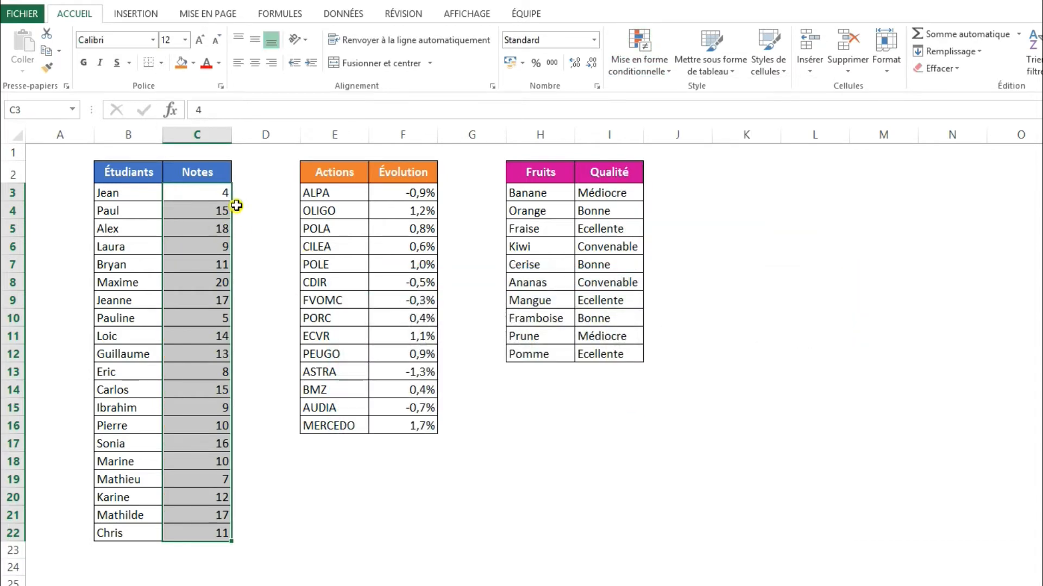
# Start a new conditional formatting rule for C3:C22 using the Jeux d'icônes style with red, yellow and green circles.
pyautogui.click(657, 68)
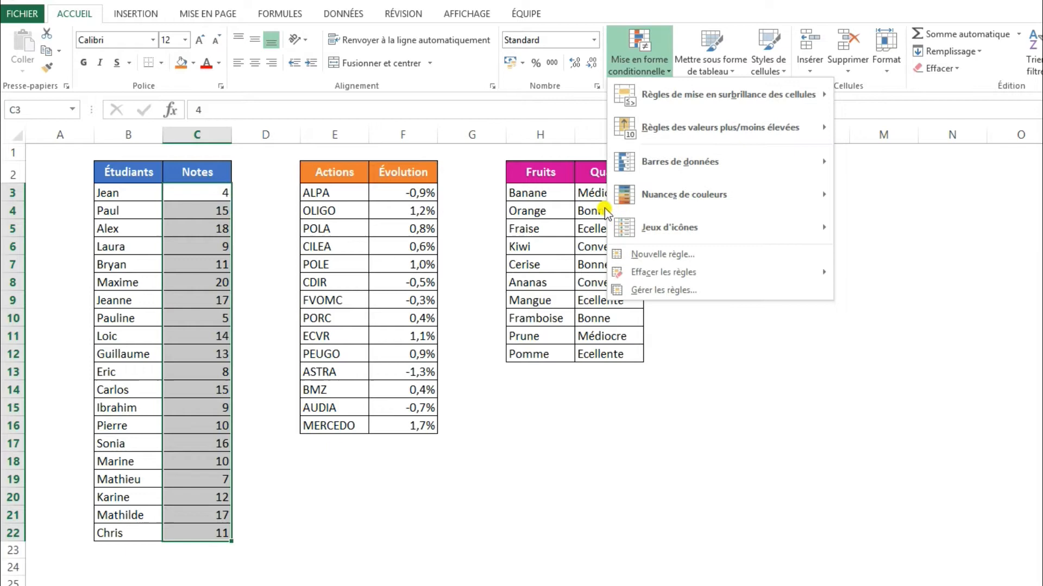
pyautogui.click(676, 257)
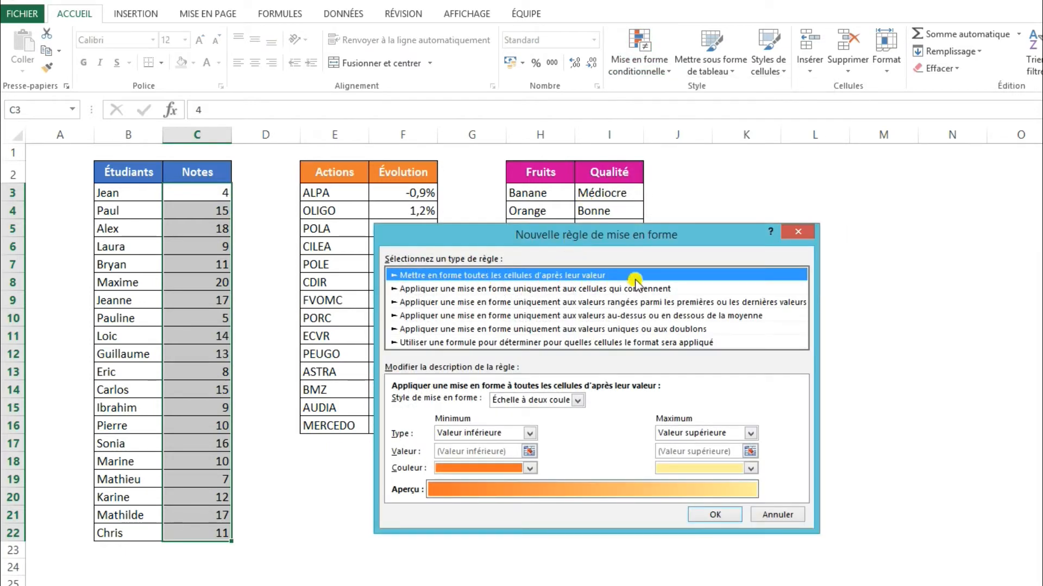
pyautogui.click(578, 400)
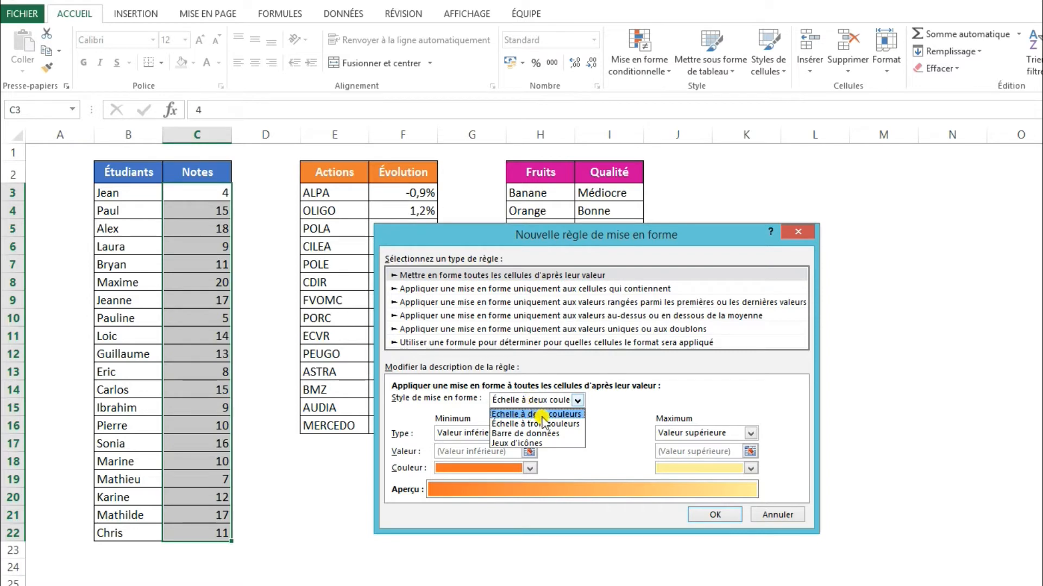
pyautogui.click(534, 444)
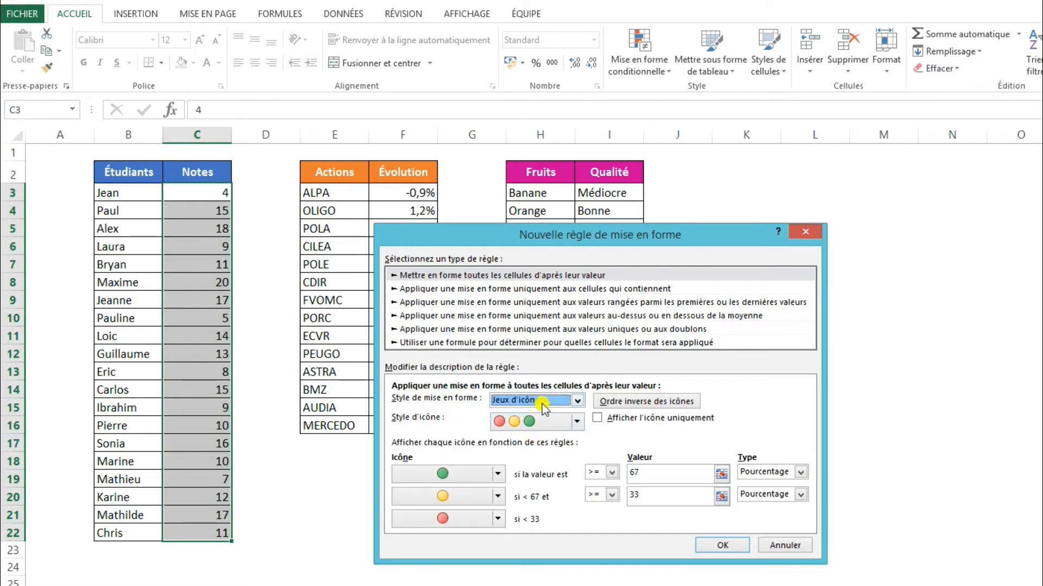
pyautogui.click(577, 421)
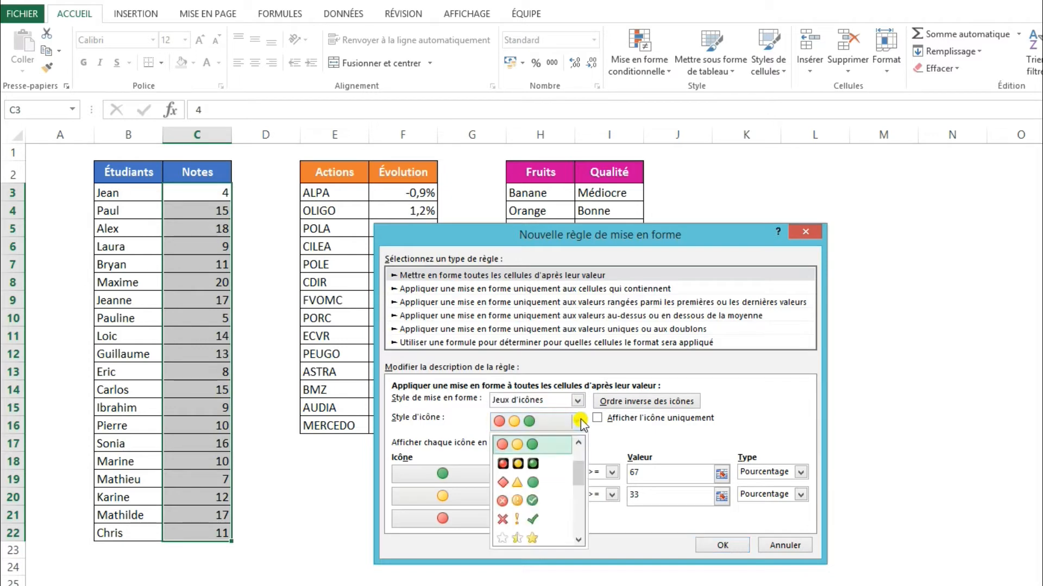
pyautogui.click(534, 446)
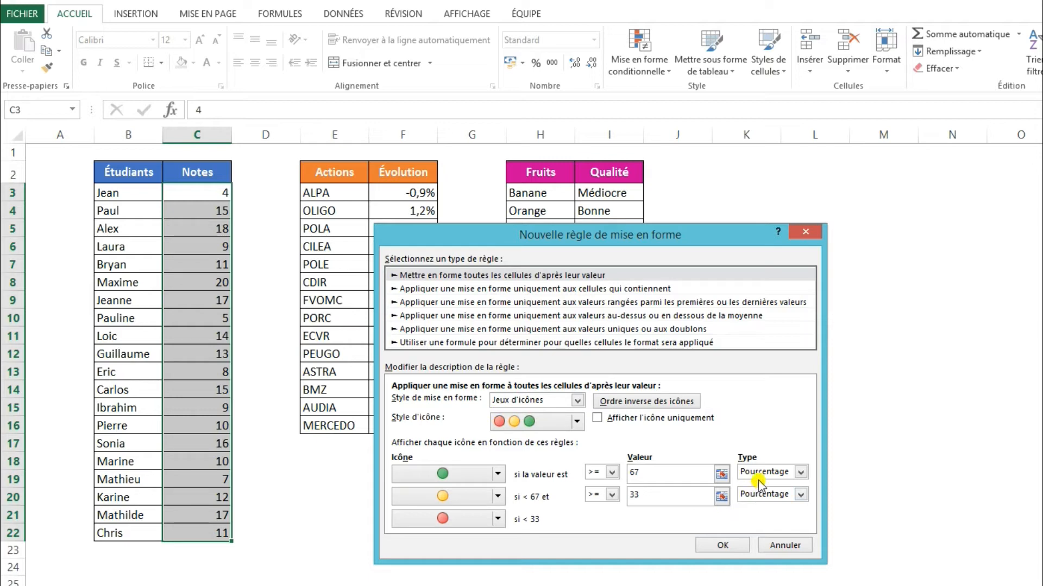
# Set the value type of both the green and yellow icon thresholds to Nombre.
pyautogui.click(800, 496)
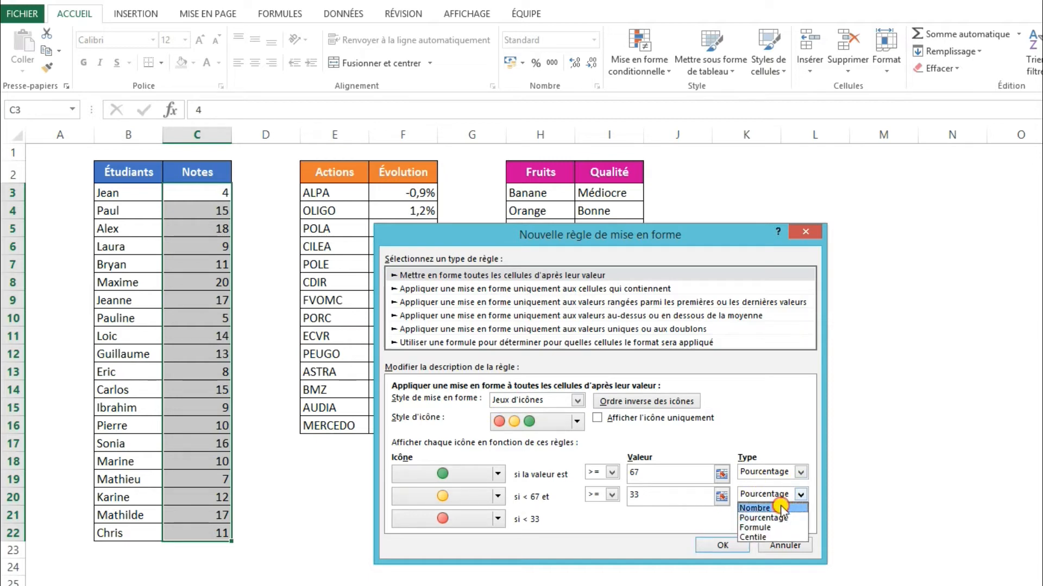
pyautogui.click(757, 504)
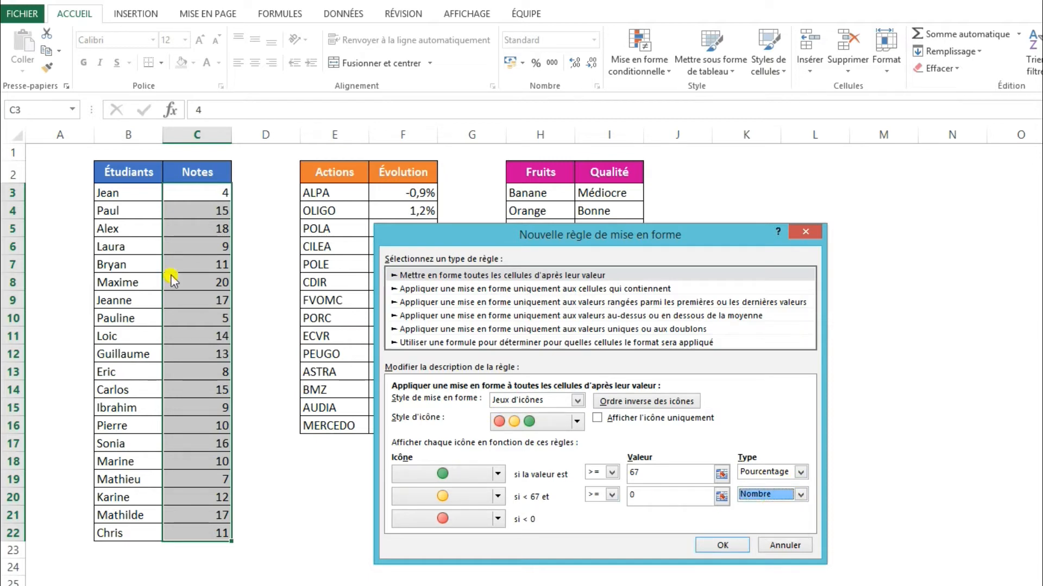
pyautogui.click(800, 472)
pyautogui.click(755, 486)
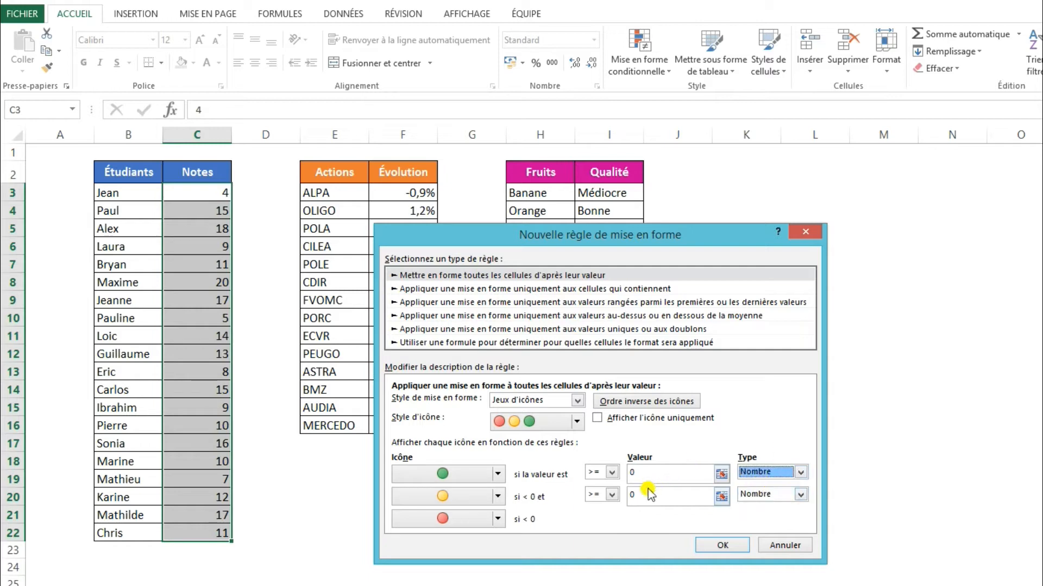
# Set the green icon threshold to >= 15 and the yellow one to >= 10, and apply the rule to the grades.
pyautogui.click(651, 473)
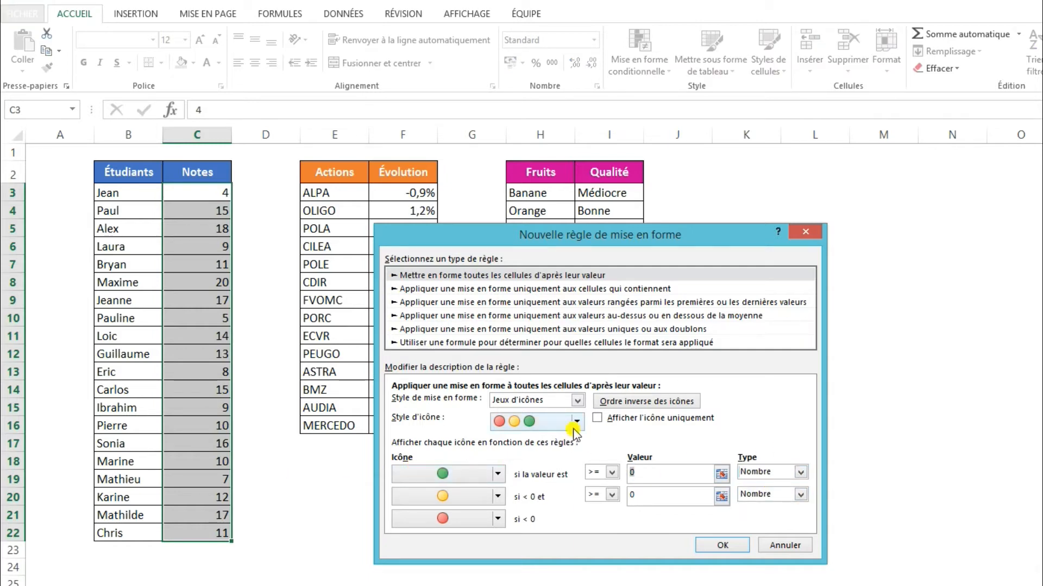
pyautogui.click(646, 496)
pyautogui.press('BackSpace')
pyautogui.write('0')
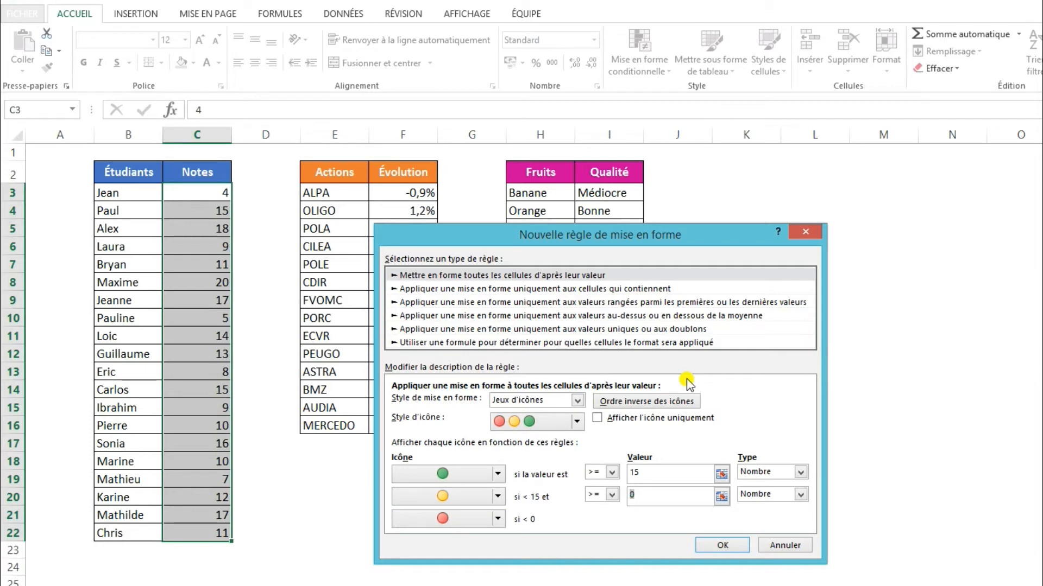
pyautogui.write('10')
pyautogui.click(616, 517)
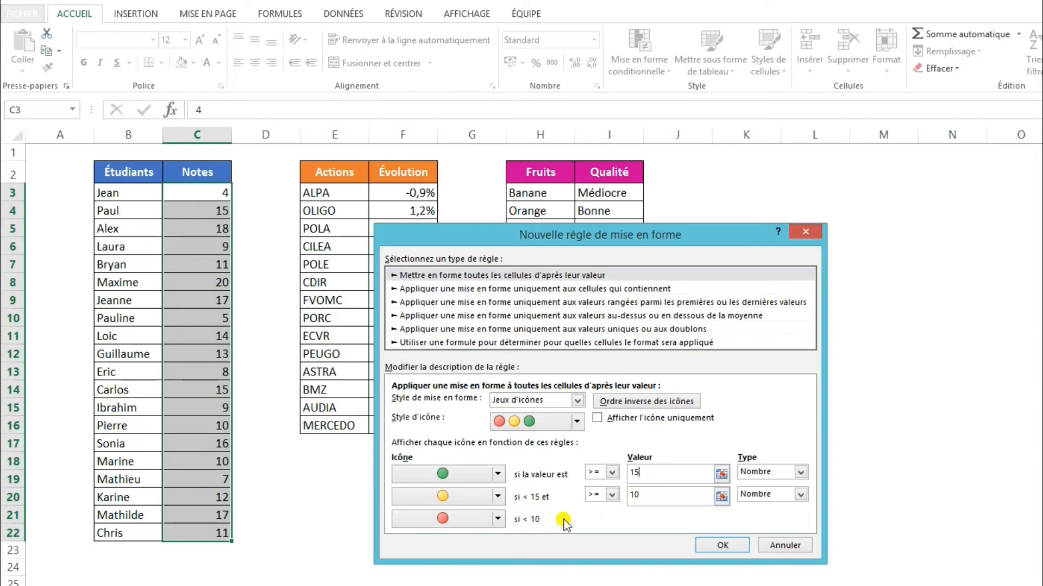
pyautogui.click(722, 546)
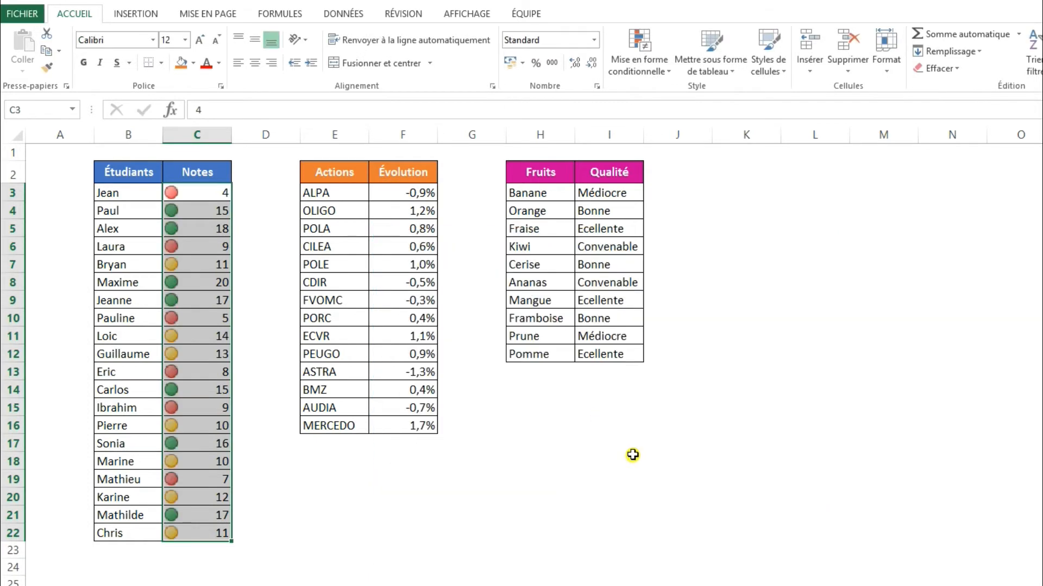
pyautogui.click(266, 261)
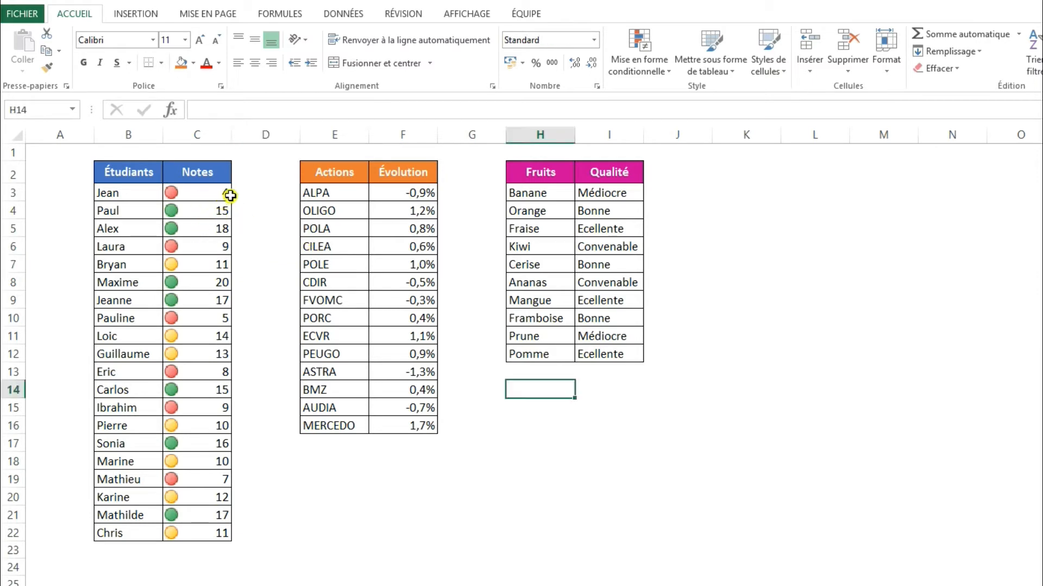
# Insert a new column D directly after the Notes column.
pyautogui.click(270, 135)
pyautogui.rightClick(271, 136)
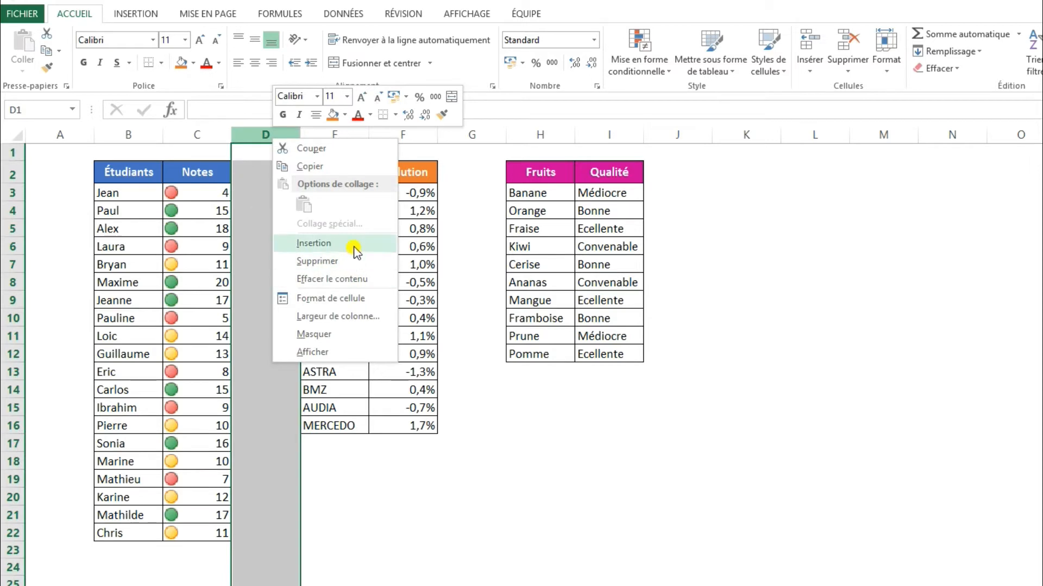
pyautogui.click(328, 243)
pyautogui.click(266, 194)
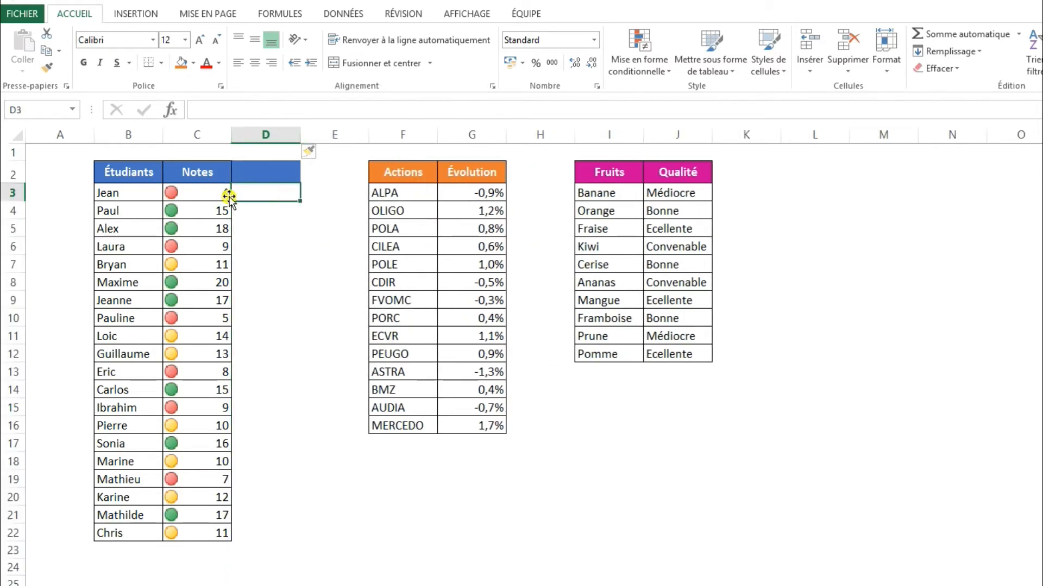
# Copy the grades in C3:C22 with their icons into the new column, starting at D3.
pyautogui.moveTo(223, 193); pyautogui.dragTo(217, 528)
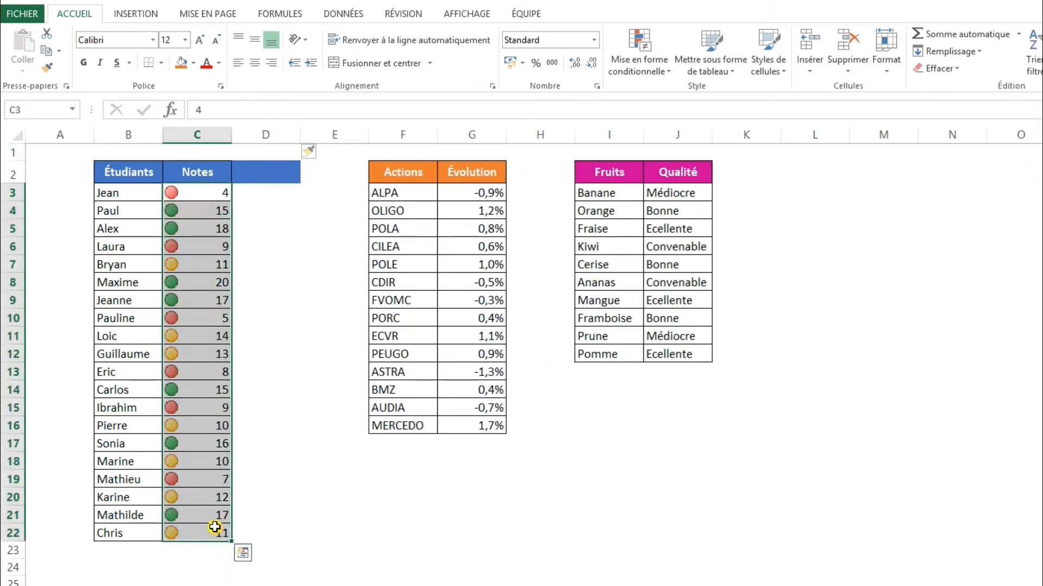
pyautogui.hotkey('ctrl', 'c')
pyautogui.click(255, 194)
pyautogui.hotkey('ctrl', 'v')
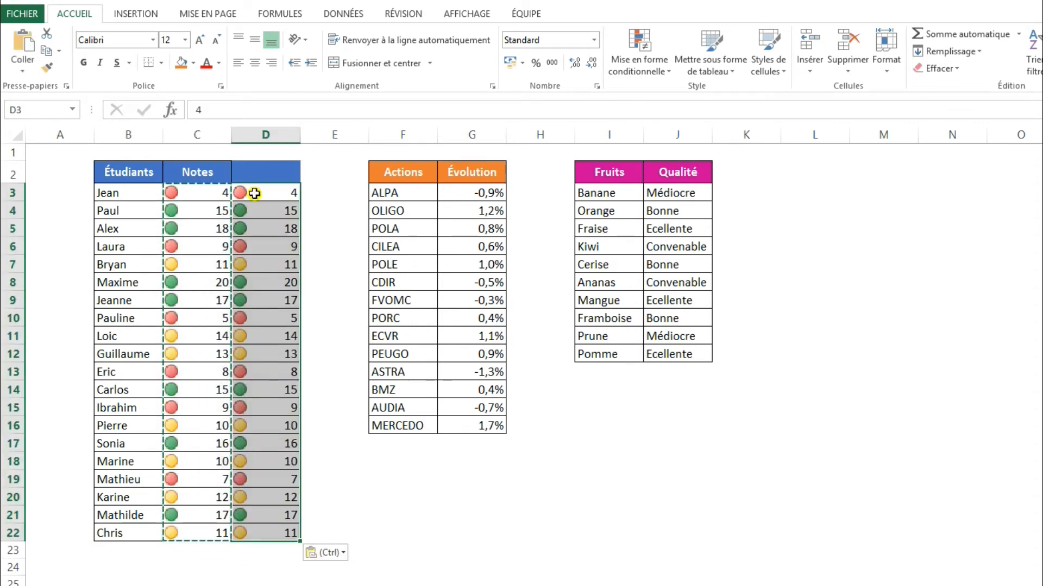
# Change the range of the grades' icon set rule to =$D$3:$D$22 so that it applies only to column D.
pyautogui.moveTo(212, 193); pyautogui.dragTo(185, 527)
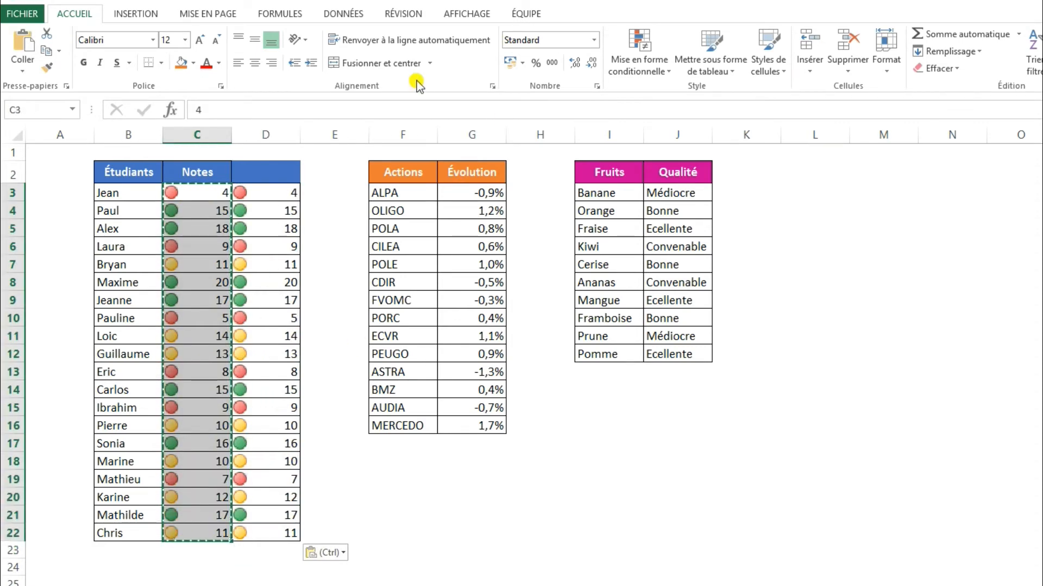
pyautogui.click(650, 72)
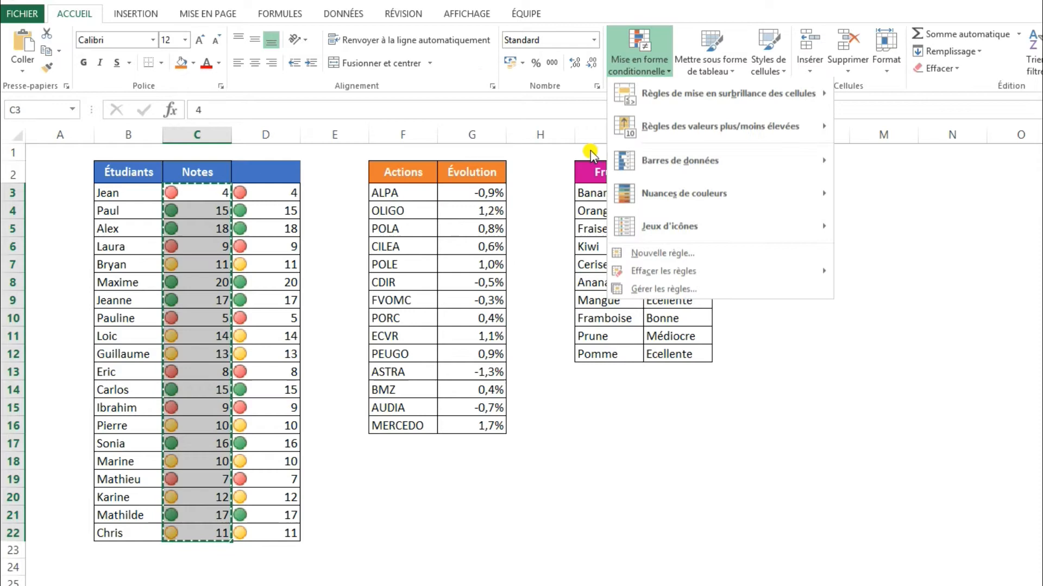
pyautogui.click(624, 286)
pyautogui.click(532, 372)
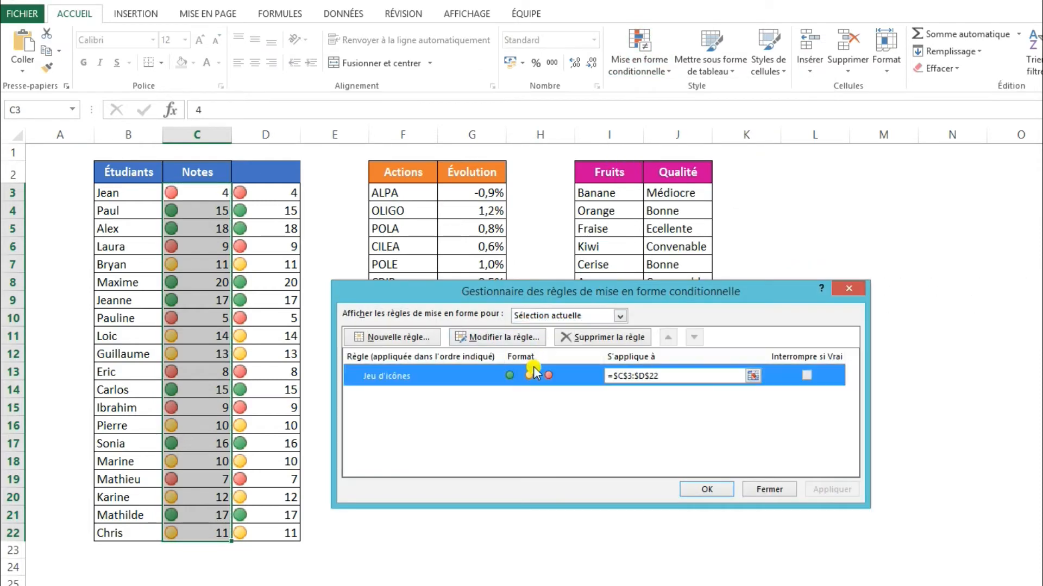
pyautogui.click(686, 376)
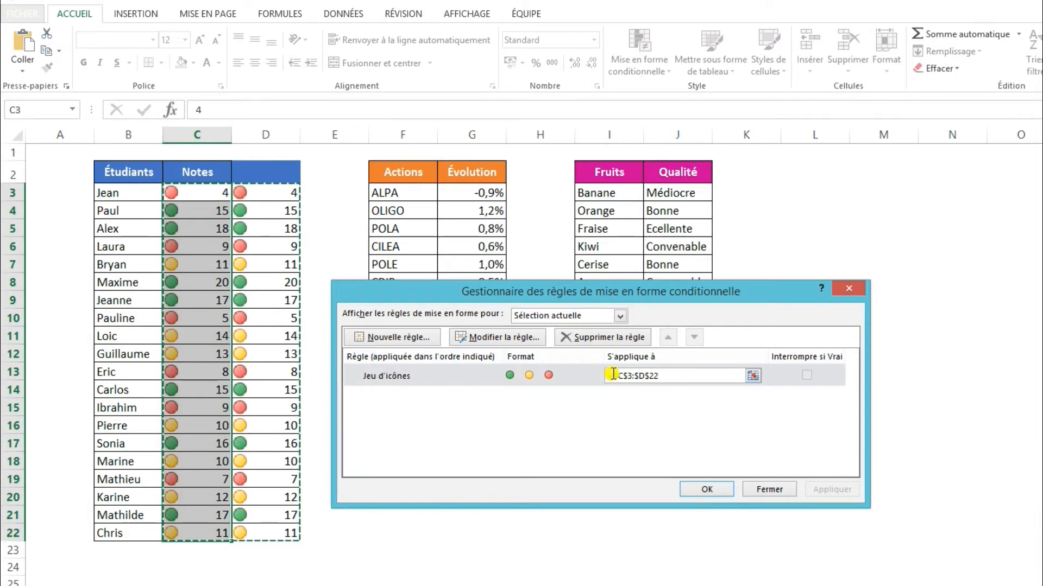
pyautogui.moveTo(612, 376); pyautogui.dragTo(675, 373)
pyautogui.press('BackSpace')
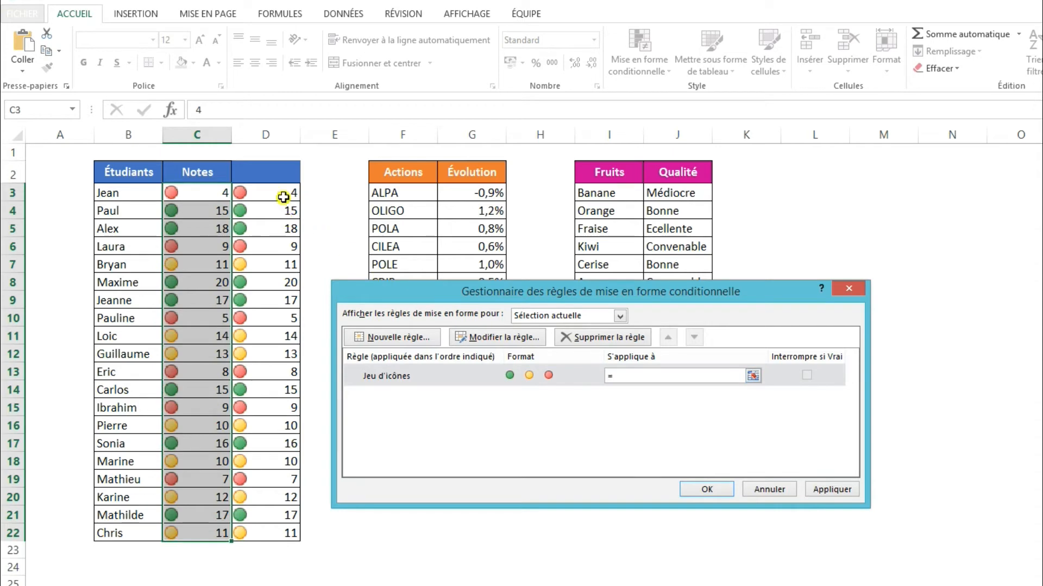
pyautogui.moveTo(284, 196); pyautogui.dragTo(275, 533)
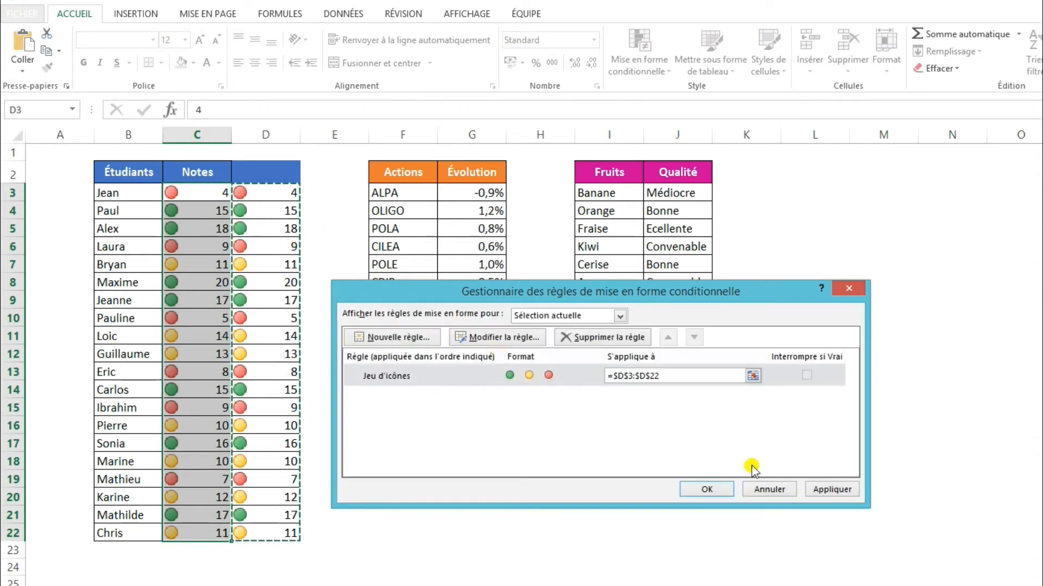
pyautogui.click(700, 488)
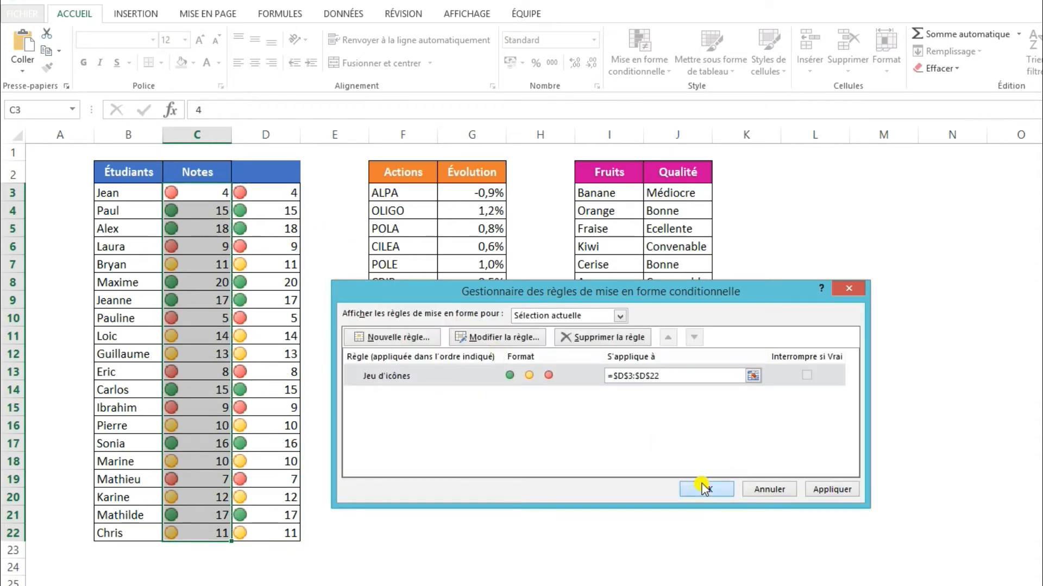
# Make the icon set rule on D3:D22 display only the icons, and narrow column D to fit them.
pyautogui.moveTo(272, 194); pyautogui.dragTo(270, 532)
pyautogui.click(641, 68)
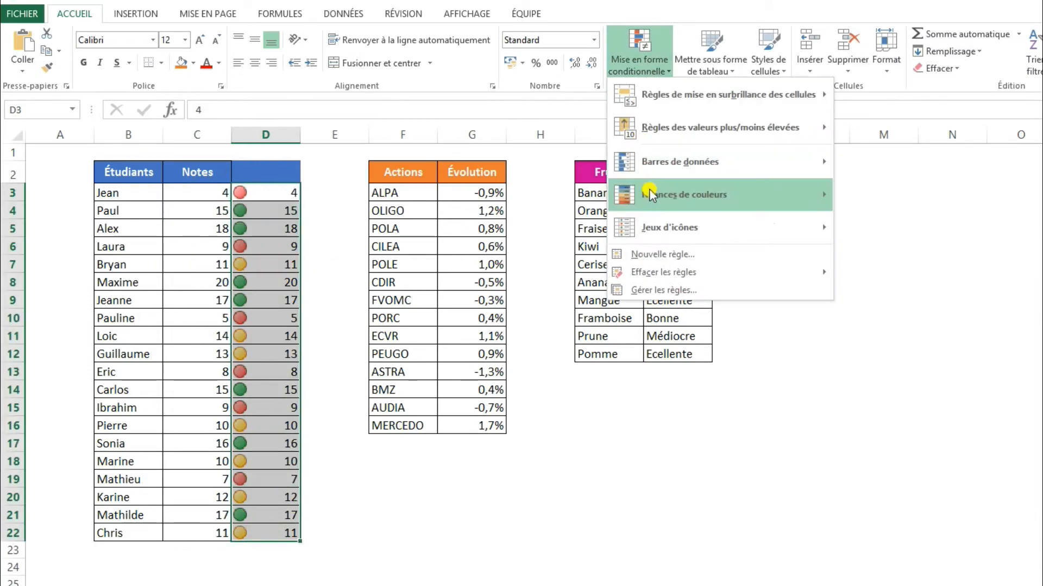
pyautogui.click(674, 291)
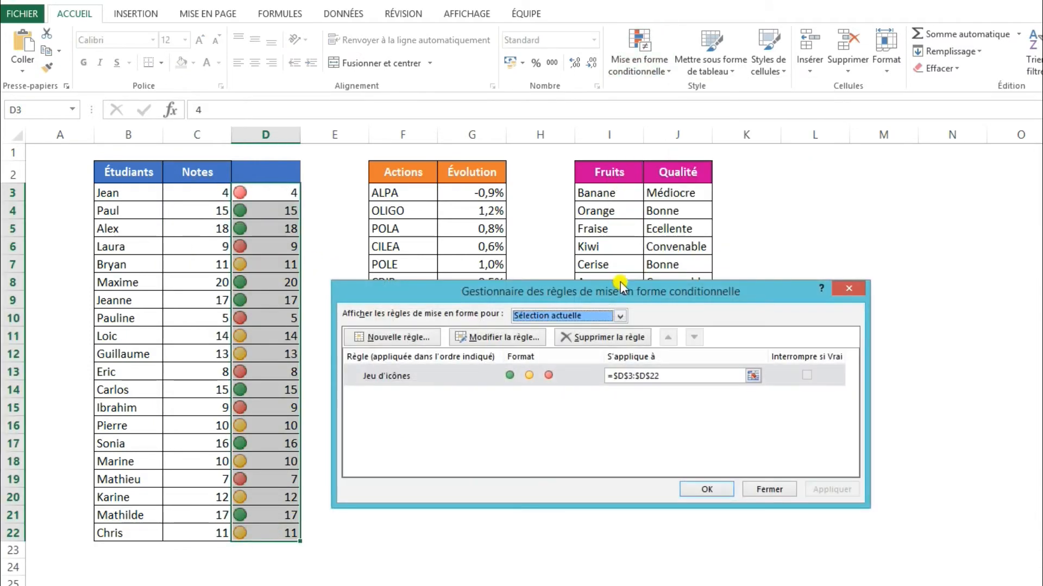
pyautogui.click(549, 381)
pyautogui.click(497, 338)
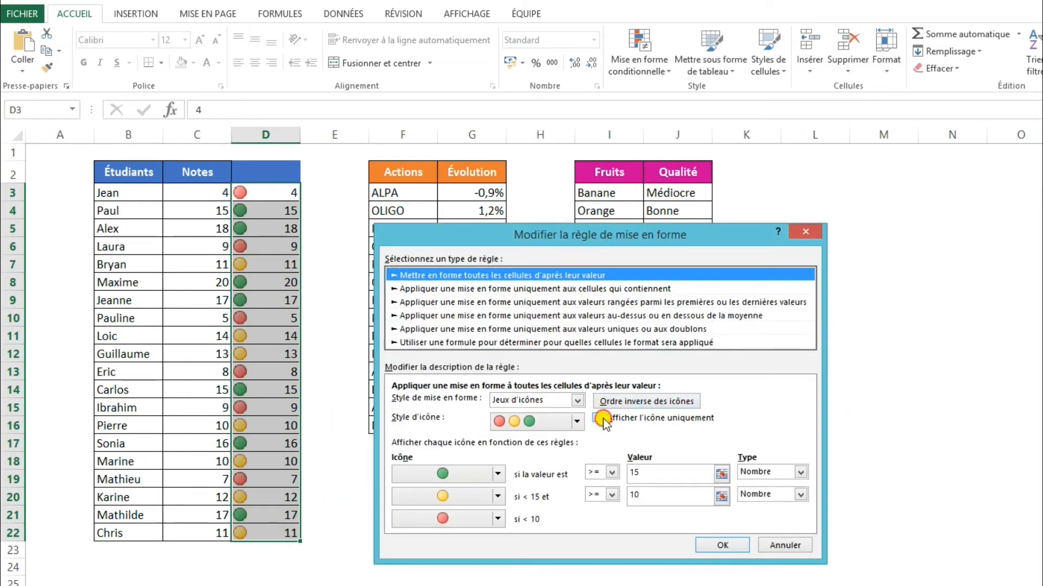
pyautogui.click(603, 421)
pyautogui.click(722, 545)
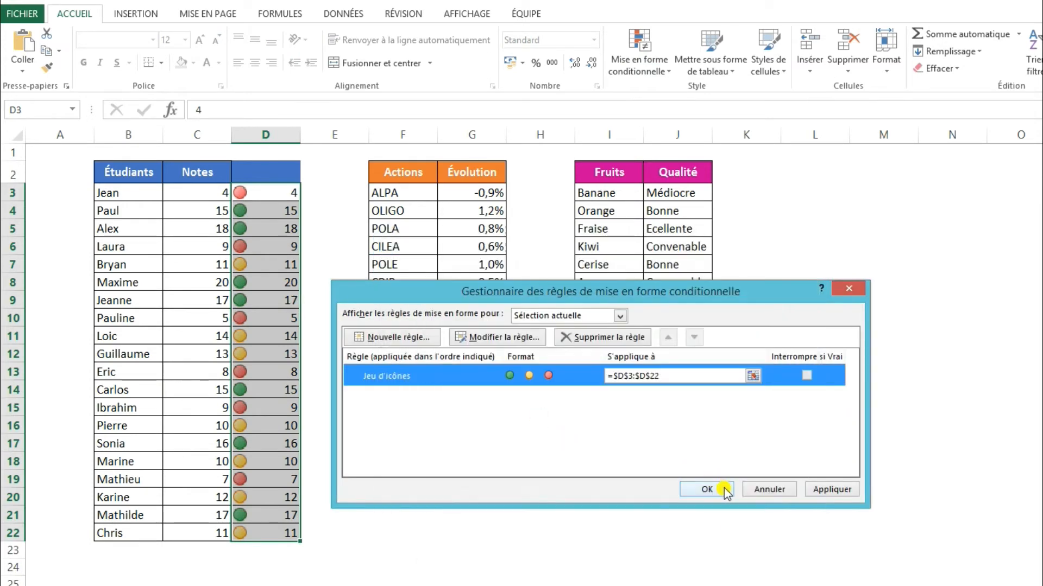
pyautogui.click(725, 488)
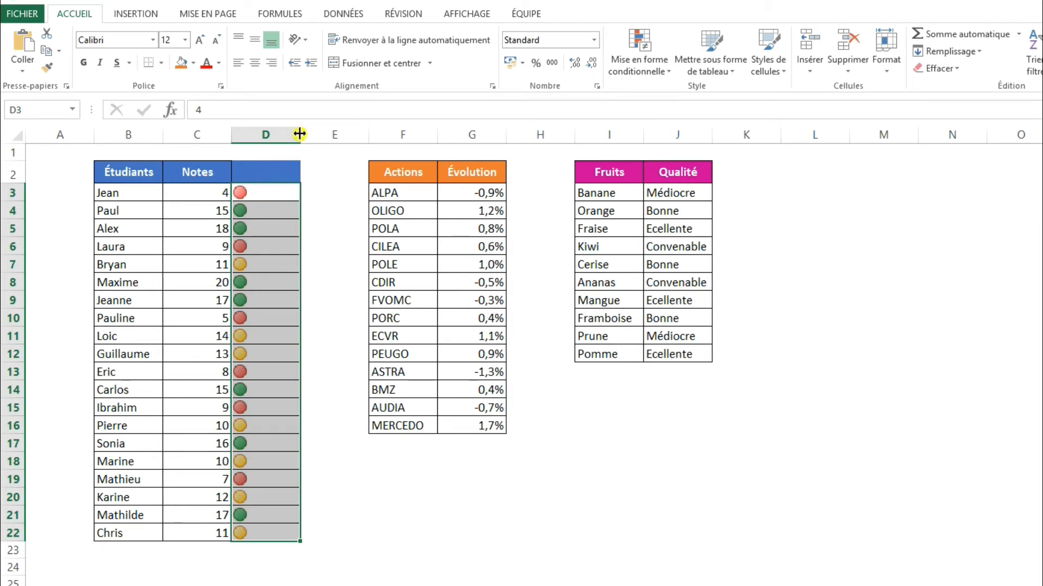
pyautogui.moveTo(299, 133); pyautogui.dragTo(256, 134)
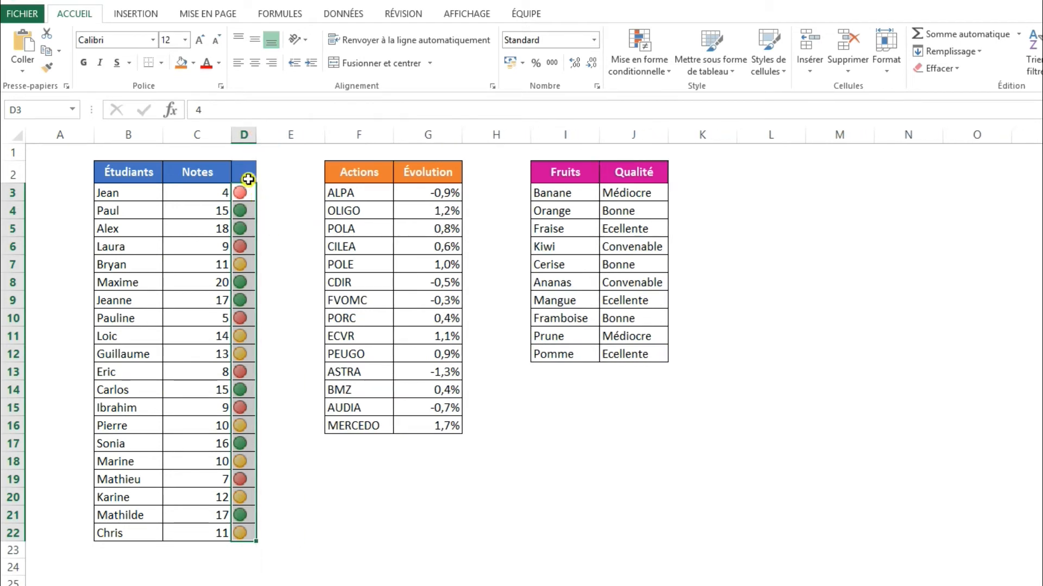
pyautogui.moveTo(349, 172); pyautogui.dragTo(428, 413)
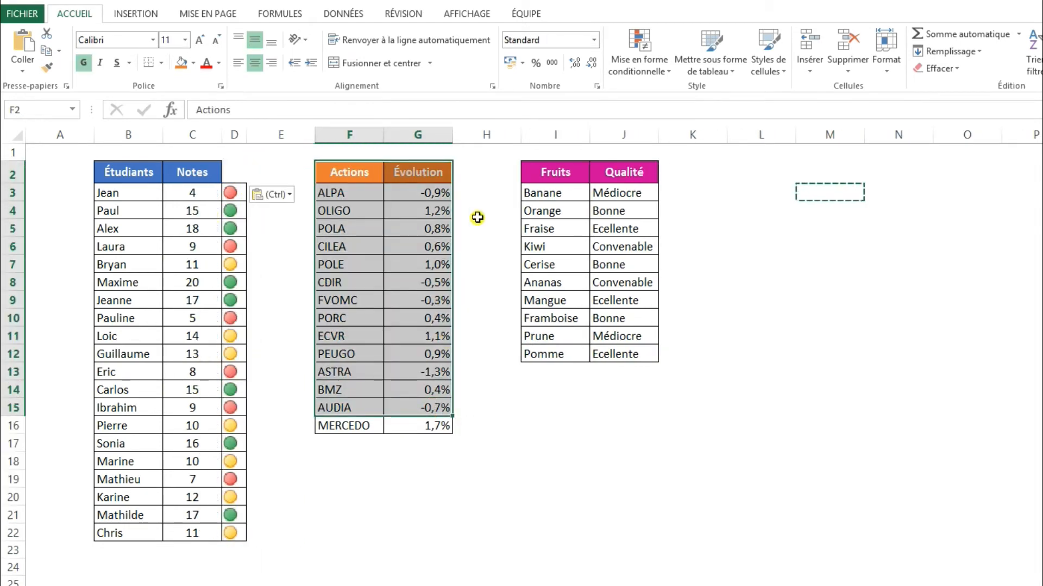
pyautogui.click(477, 217)
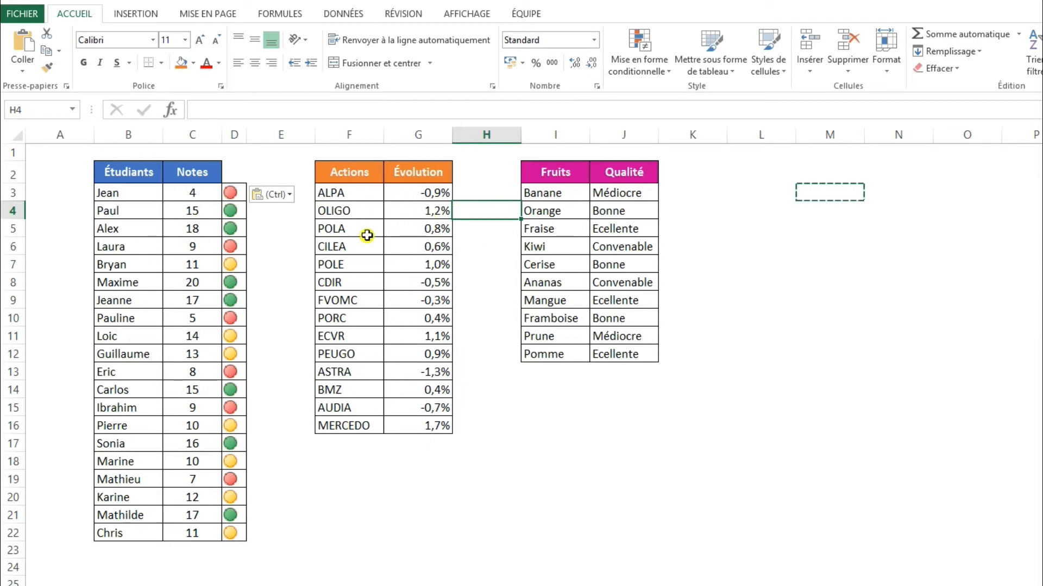
pyautogui.click(483, 282)
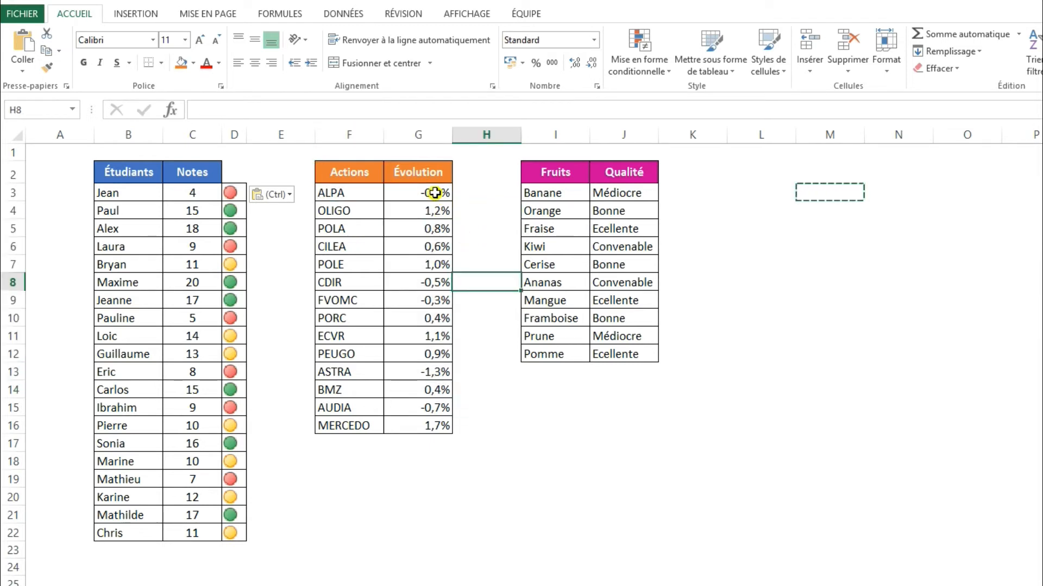
# Start a new conditional formatting rule for the Évolution values in G3:G16, using an icon set with the 3 triangles style.
pyautogui.moveTo(434, 193); pyautogui.dragTo(422, 425)
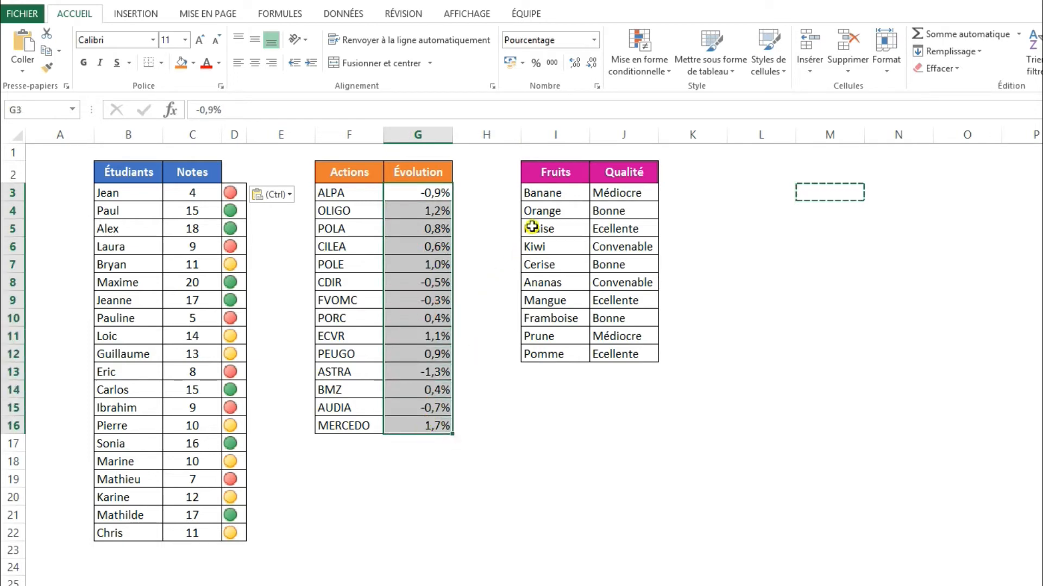
pyautogui.click(636, 60)
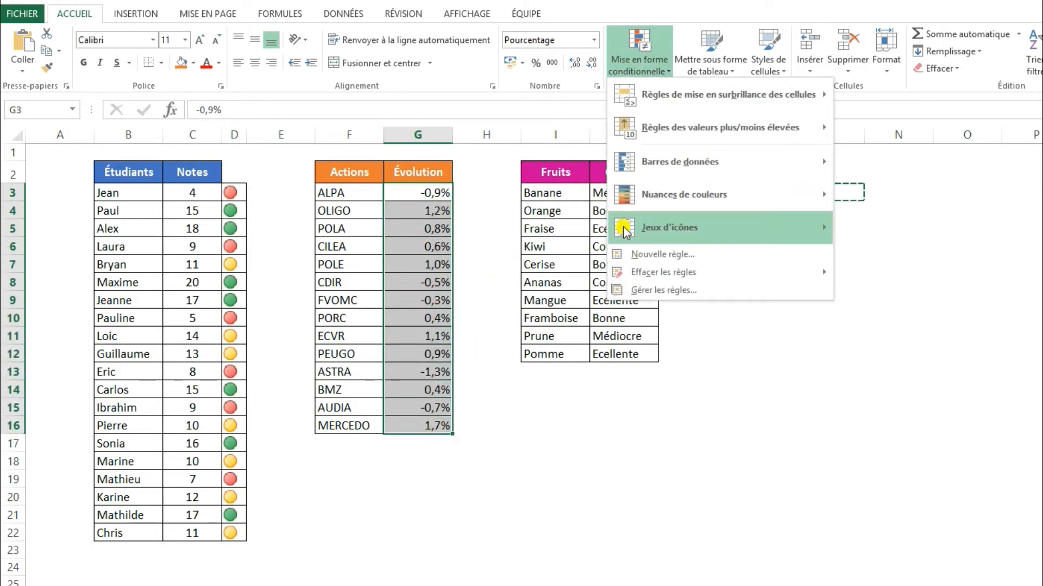
pyautogui.click(650, 254)
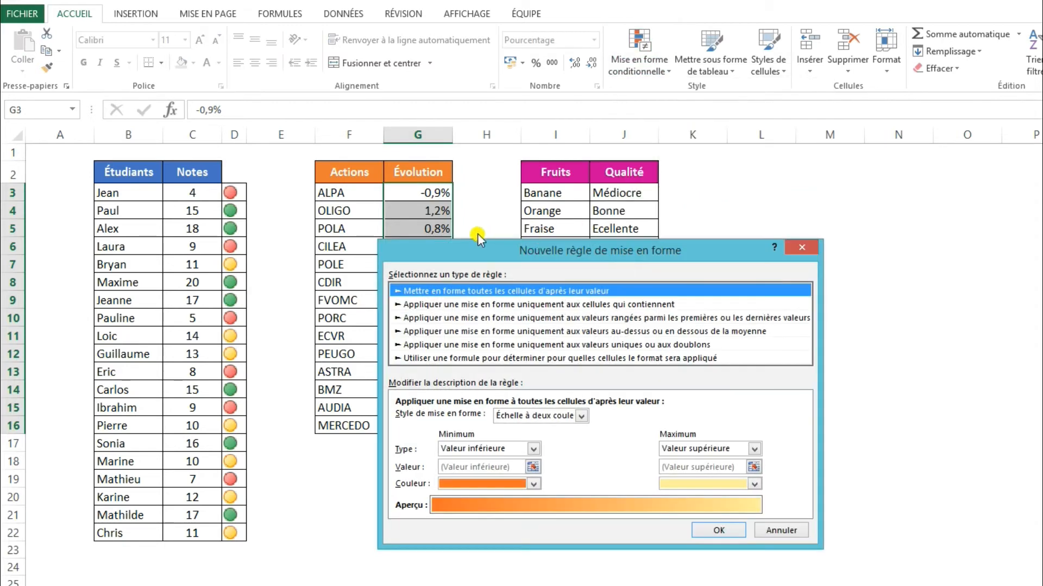
pyautogui.click(540, 416)
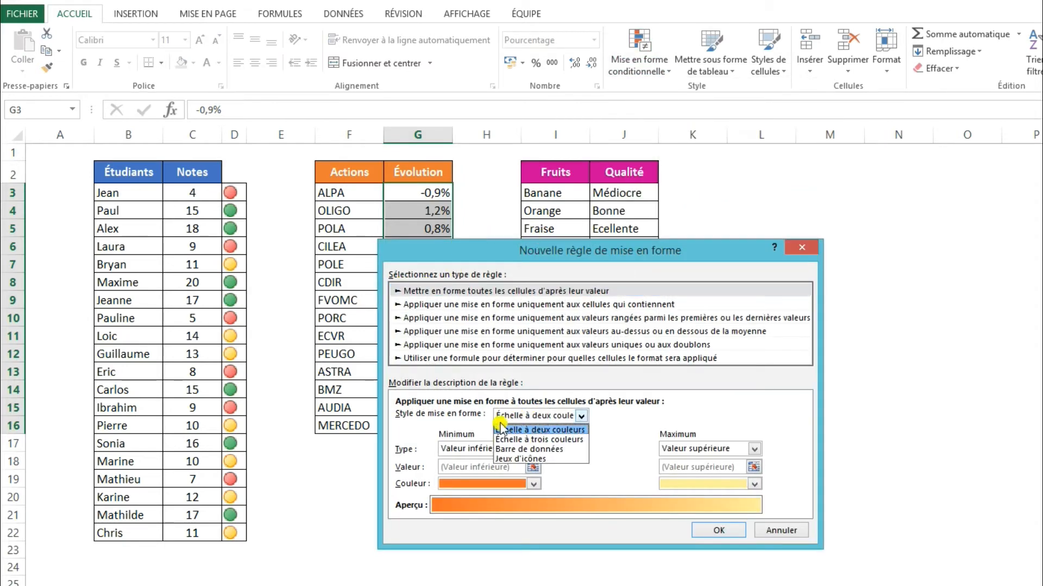
pyautogui.click(527, 459)
pyautogui.click(557, 440)
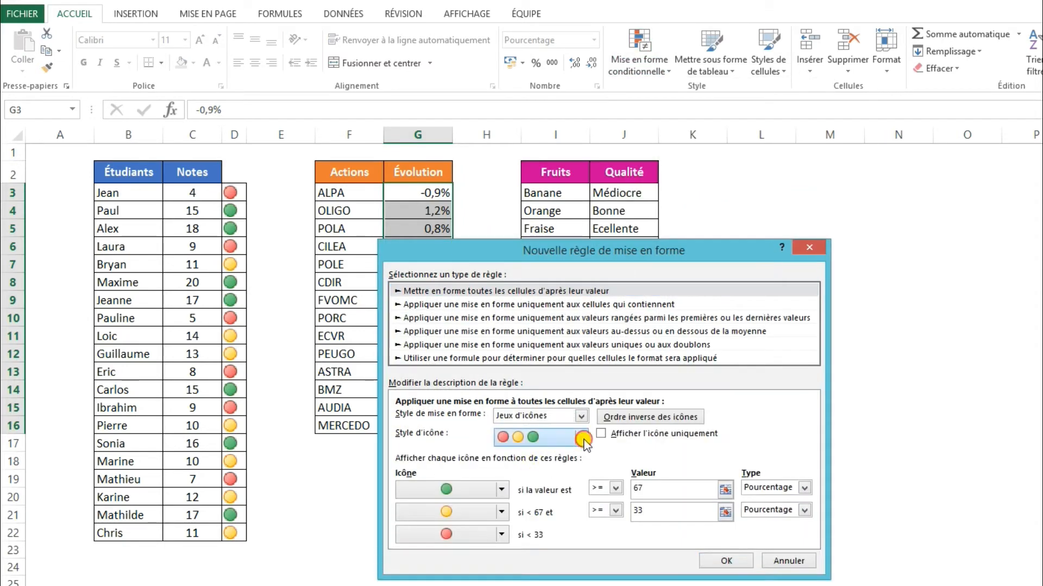
pyautogui.moveTo(586, 491); pyautogui.dragTo(584, 511)
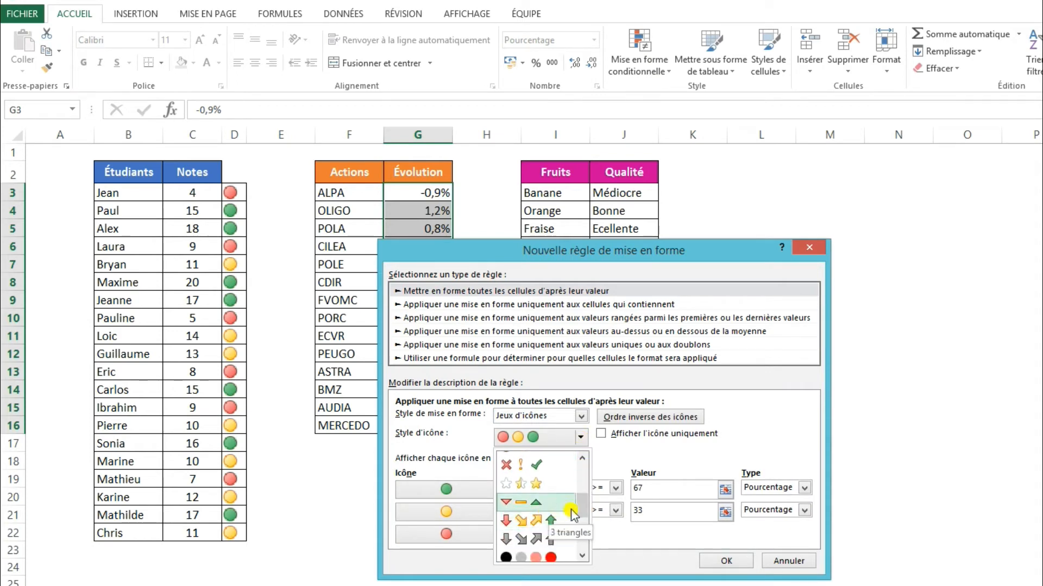
pyautogui.moveTo(576, 516)
pyautogui.mouseDown()
pyautogui.moveTo(580, 540)
pyautogui.moveTo(584, 497)
pyautogui.mouseUp()
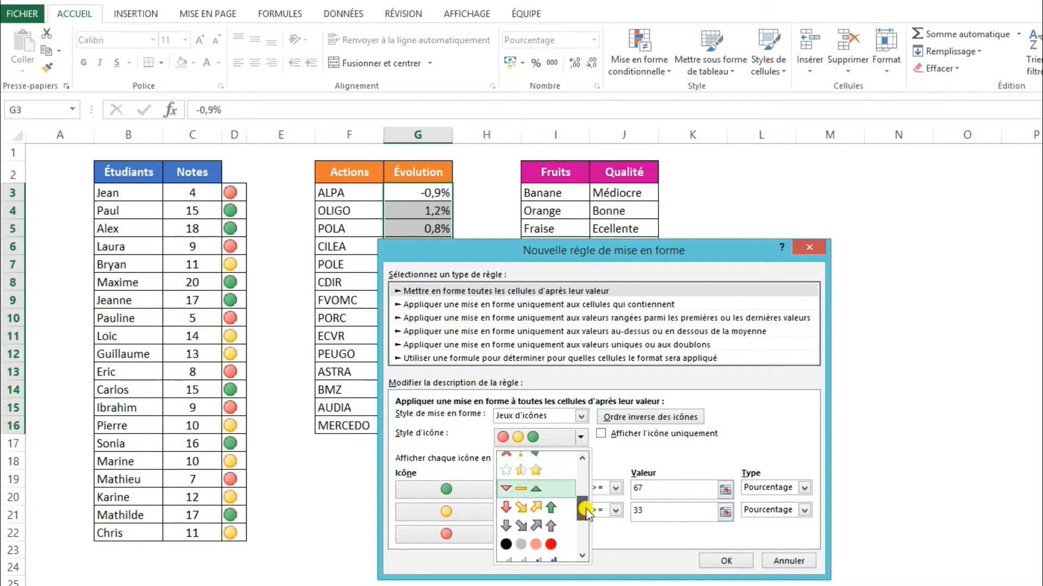
pyautogui.click(533, 491)
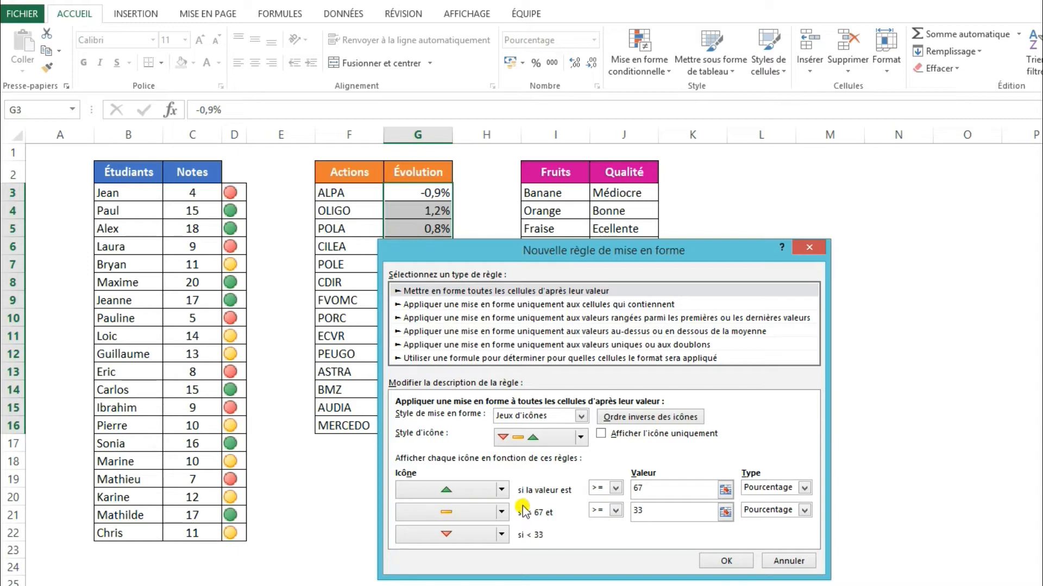
# Replace the rule's middle yellow dash with no cell icon, keeping the green and red triangles.
pyautogui.moveTo(463, 251); pyautogui.dragTo(610, 206)
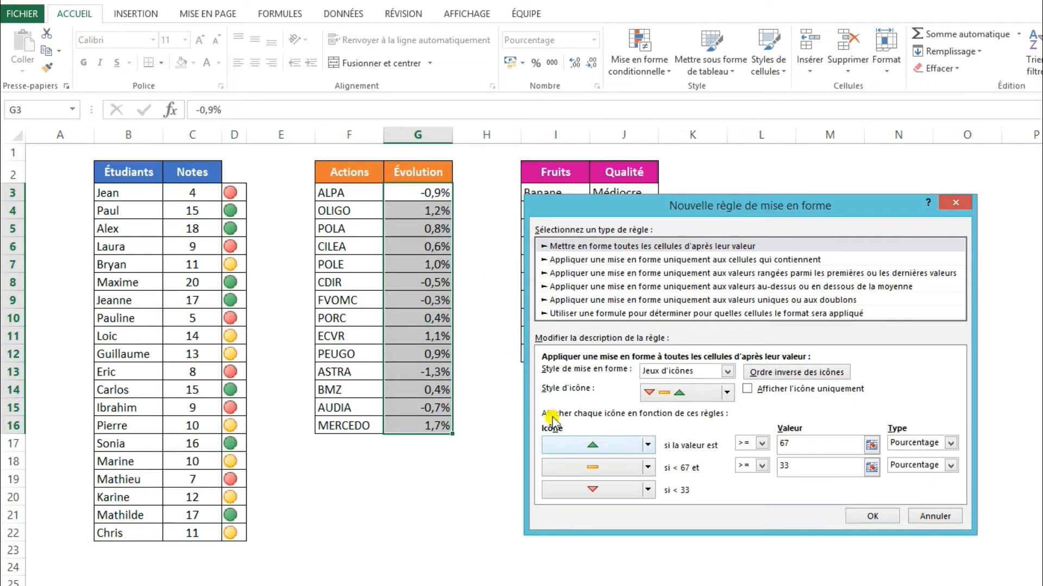
pyautogui.click(648, 467)
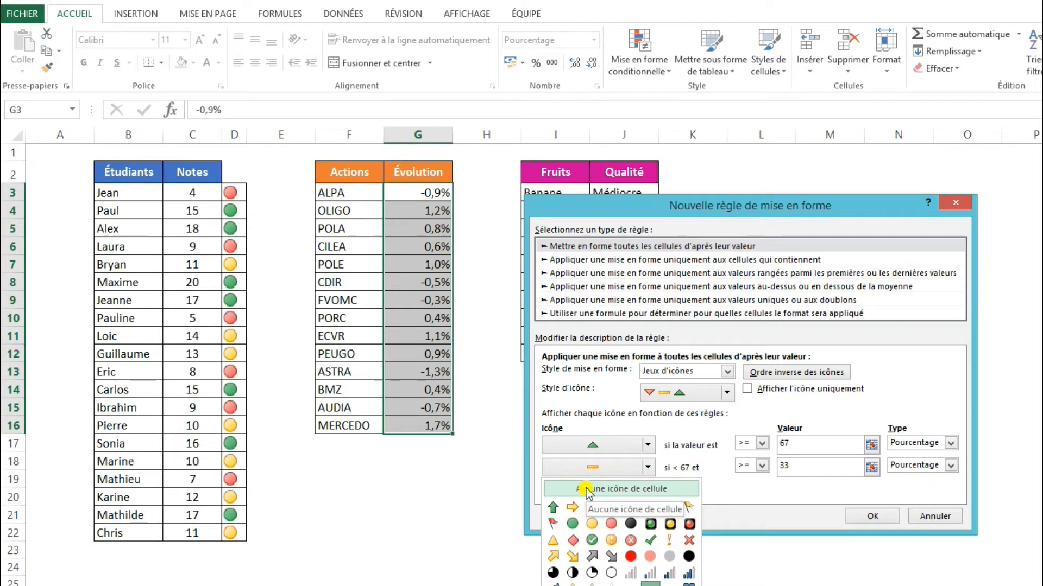
pyautogui.click(586, 489)
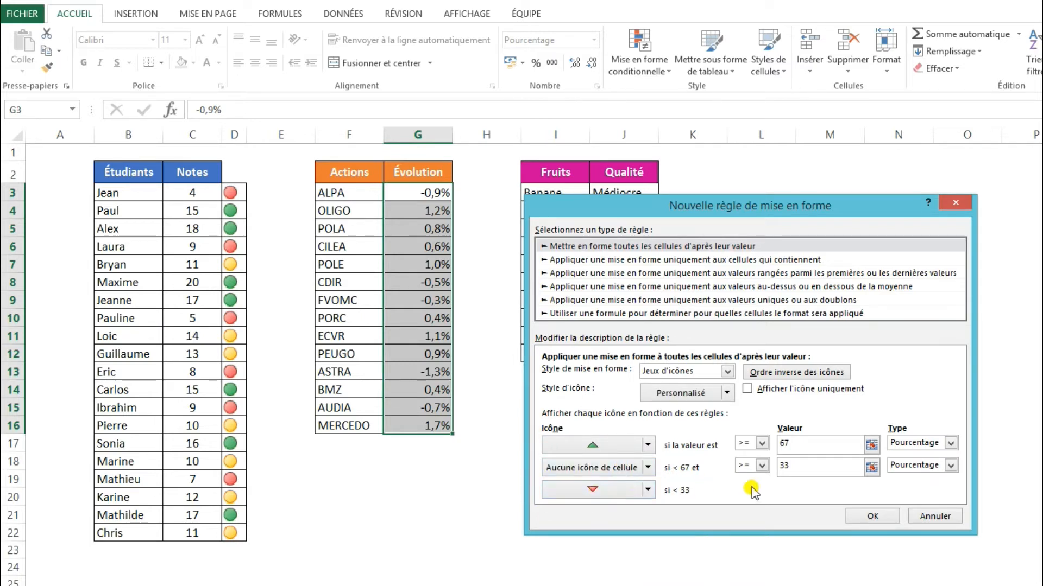
# Set both icon thresholds to type Nombre with value >= 0, and apply the rule to the Évolution column.
pyautogui.click(951, 443)
pyautogui.click(920, 458)
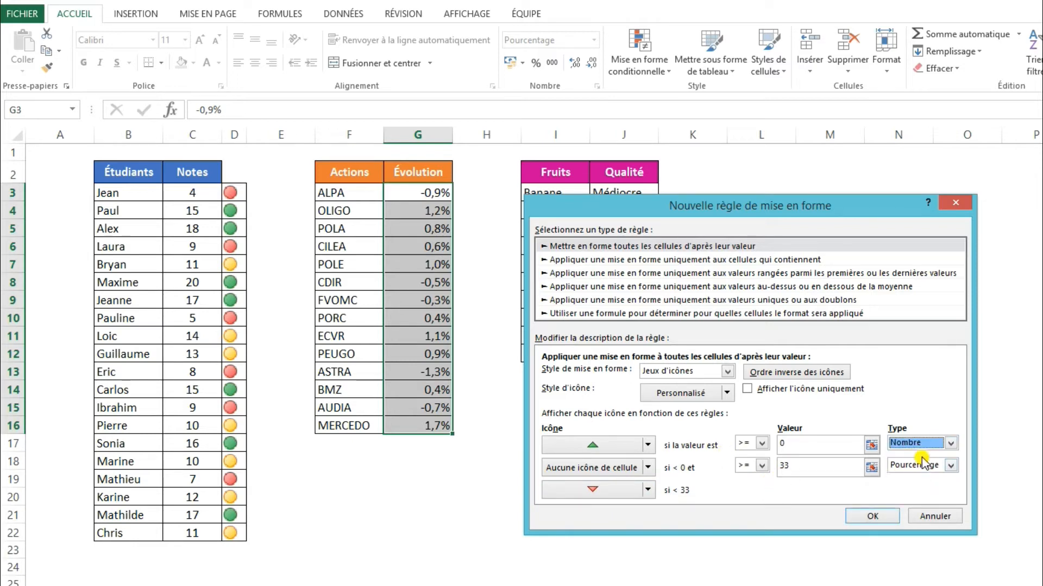
pyautogui.click(923, 465)
pyautogui.click(912, 479)
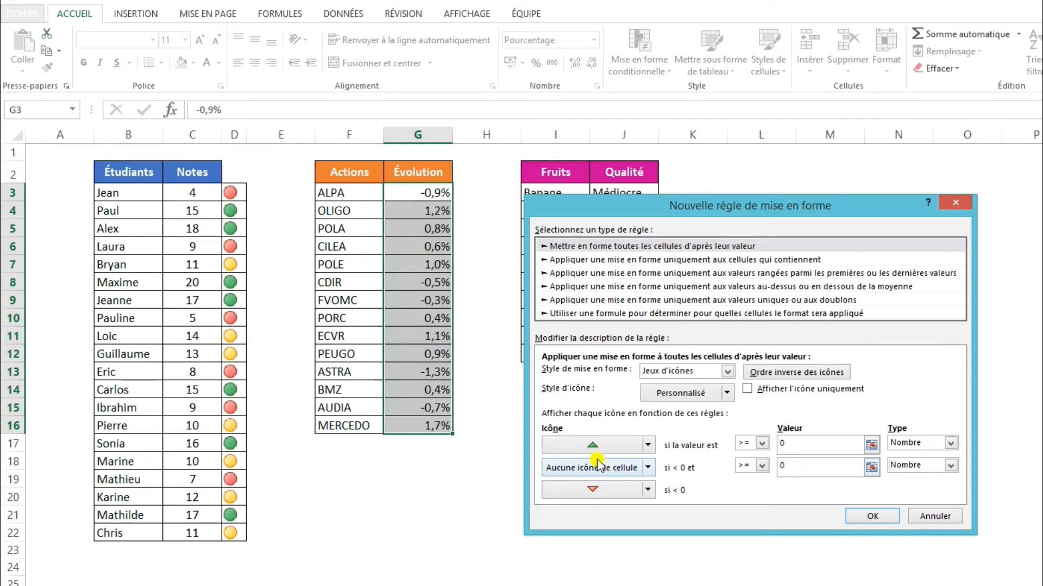
pyautogui.click(866, 517)
pyautogui.click(488, 304)
pyautogui.click(484, 212)
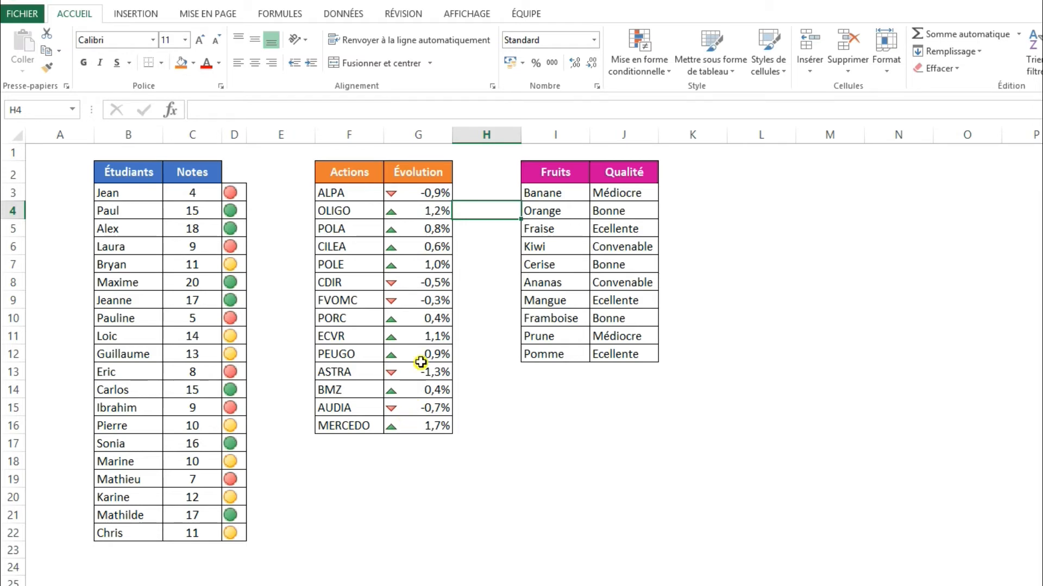
pyautogui.moveTo(419, 195); pyautogui.dragTo(412, 417)
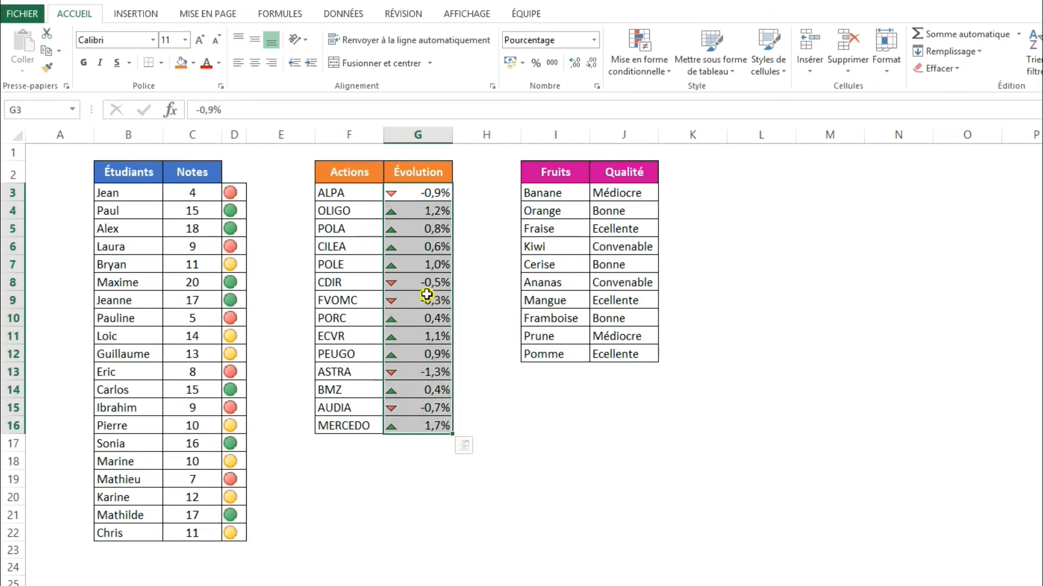
pyautogui.click(492, 289)
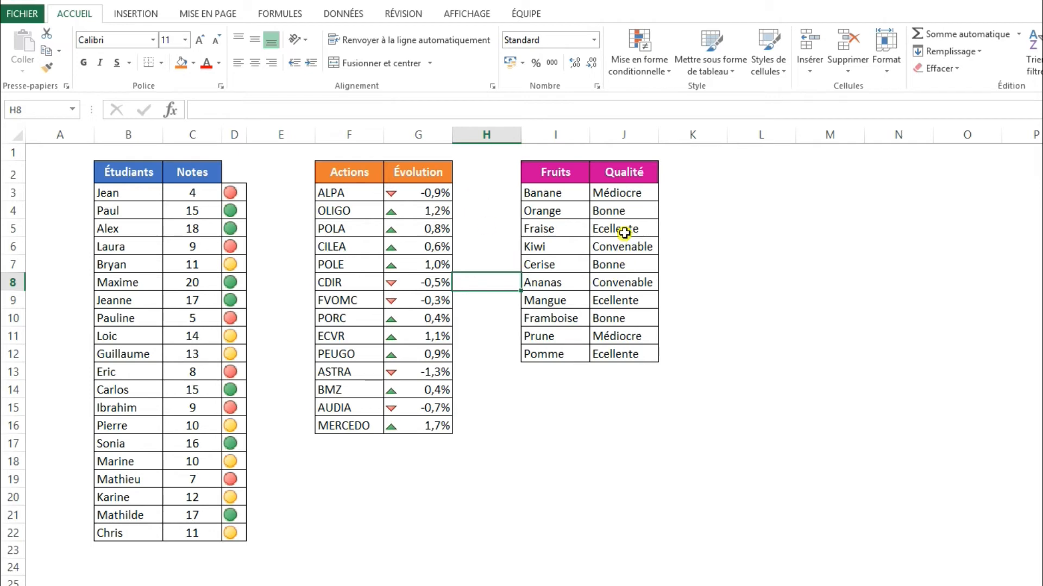
pyautogui.moveTo(624, 196); pyautogui.dragTo(630, 353)
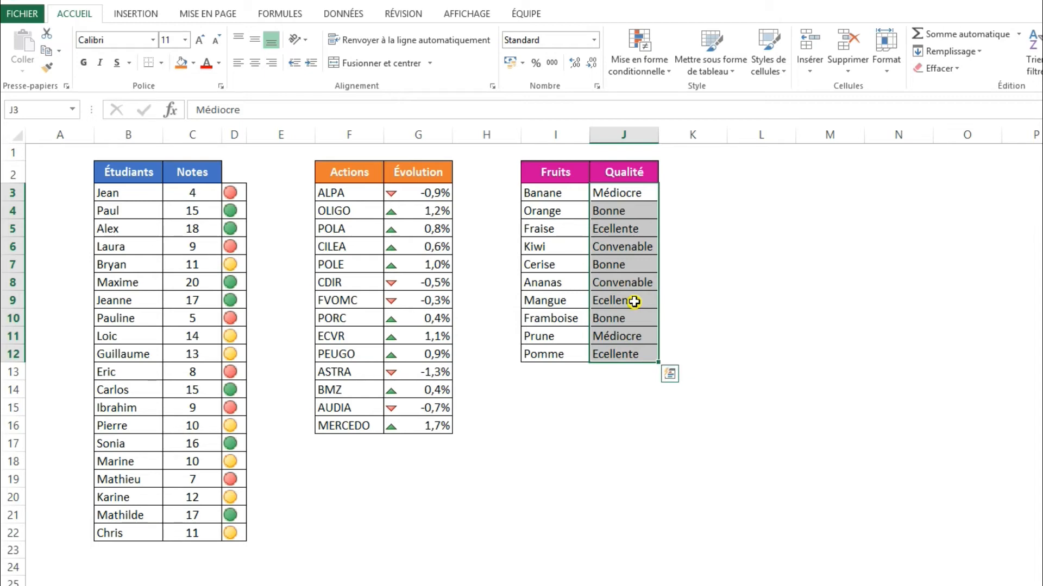
# List the quality ratings Médiocre, Convenable, Bonne and Excellente in cells I15 to I18 below the fruit table.
pyautogui.click(554, 407)
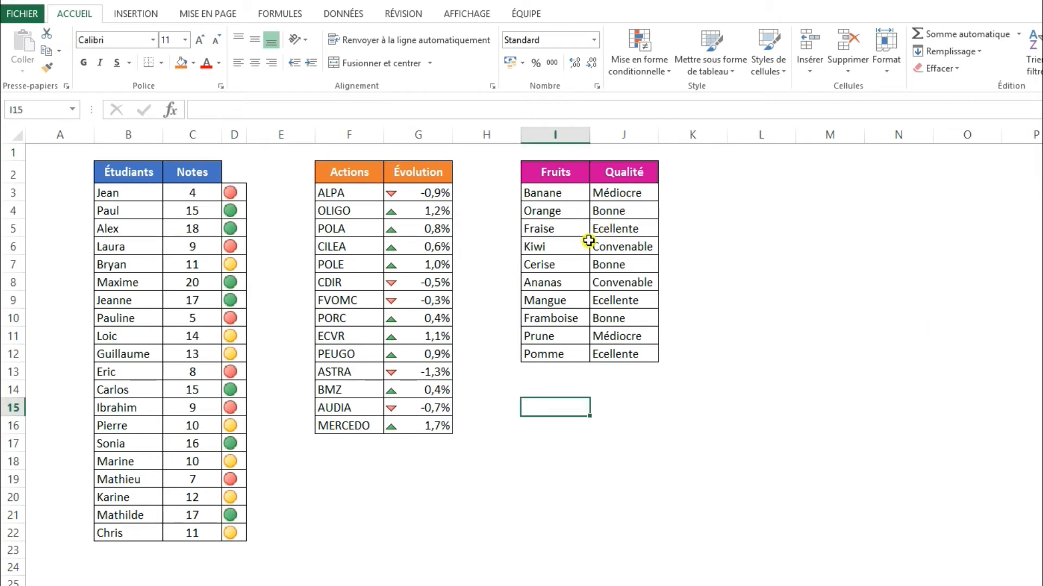
pyautogui.write('M')
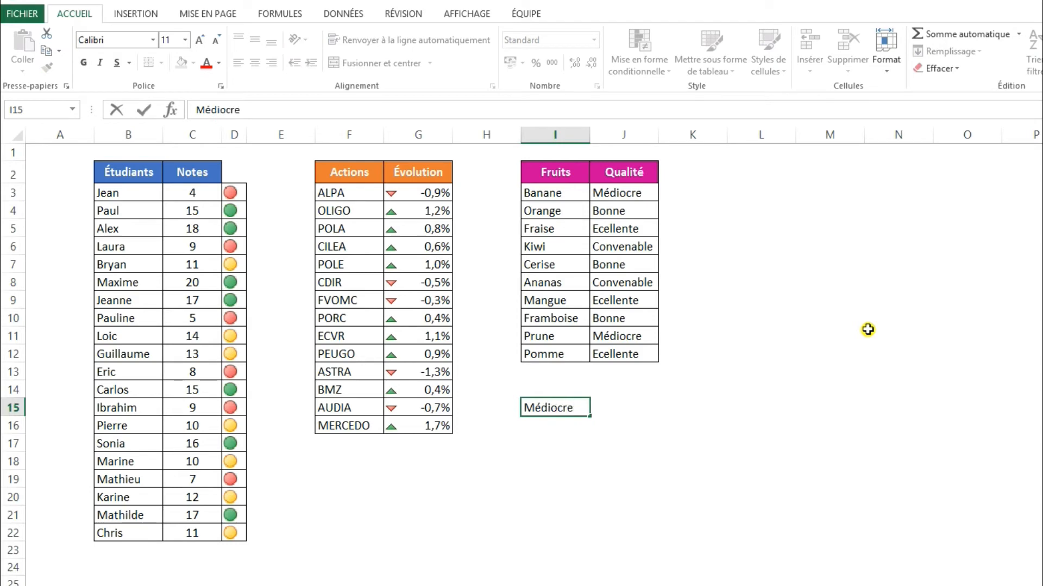
pyautogui.write('édiocre')
pyautogui.press('Return')
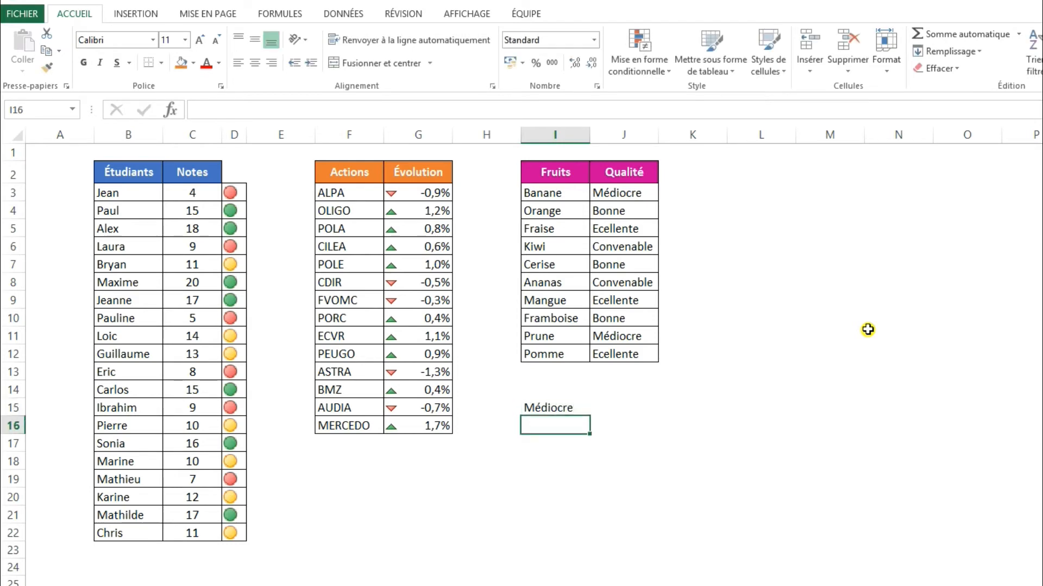
pyautogui.write('Convenable')
pyautogui.press('Return')
pyautogui.write('Bonne')
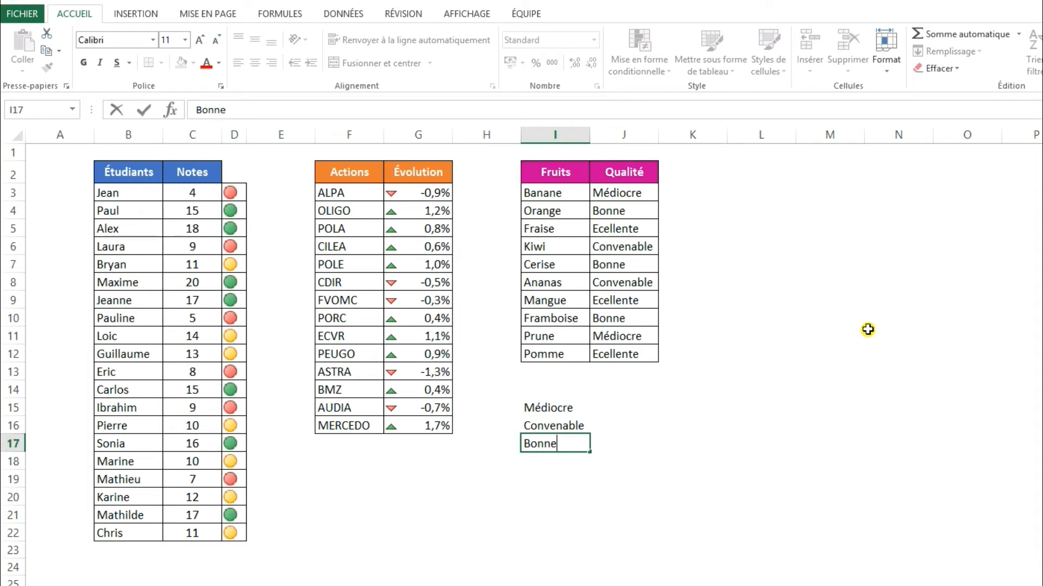
pyautogui.press('Return')
pyautogui.write('Exce')
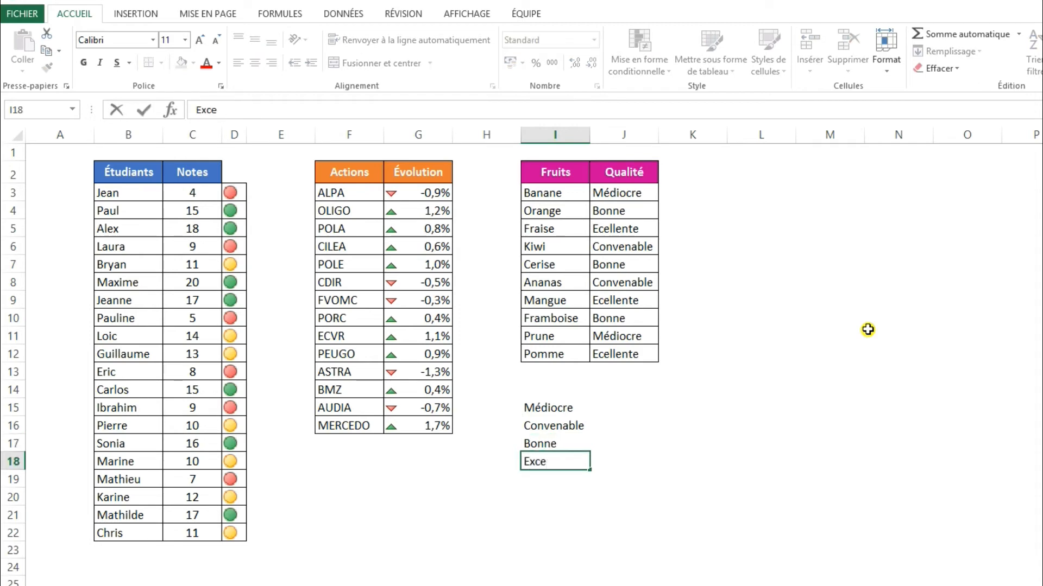
pyautogui.write('llente')
# Assign the numbers 1, 2, 3 and 4 to the listed ratings in cells J15 to J18.
pyautogui.click(623, 407)
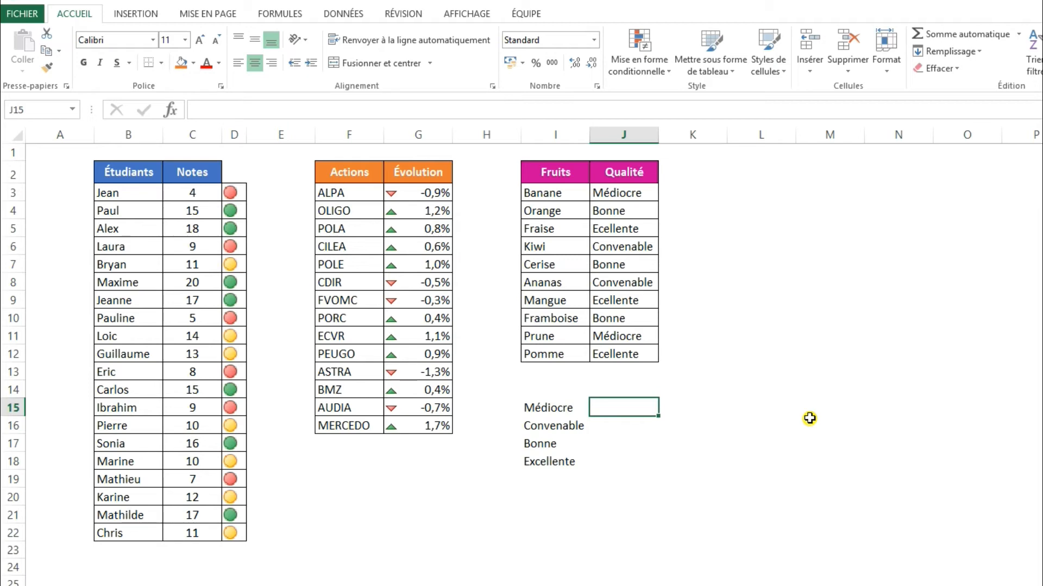
pyautogui.write('1')
pyautogui.press('Return')
pyautogui.write('2')
pyautogui.press('Return')
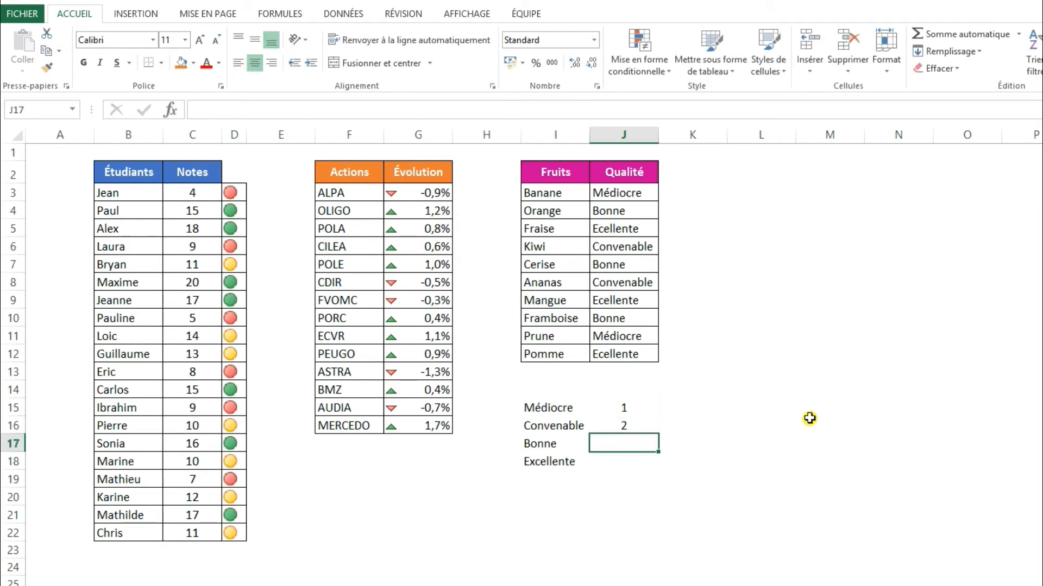
pyautogui.write('3')
pyautogui.press('Return')
pyautogui.write('4')
pyautogui.press('Return')
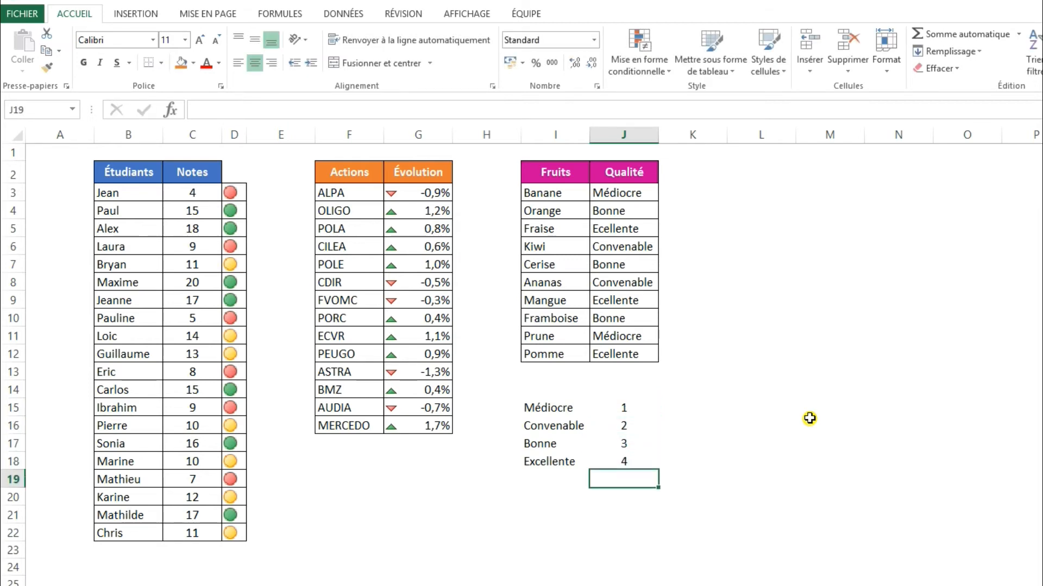
pyautogui.moveTo(619, 193); pyautogui.dragTo(619, 356)
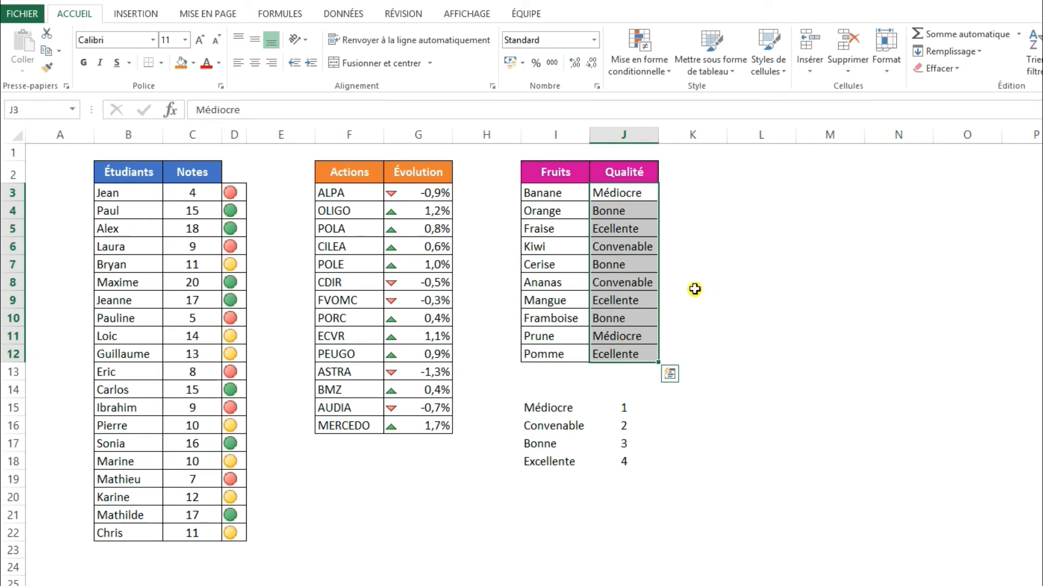
pyautogui.click(642, 197)
pyautogui.click(679, 189)
pyautogui.click(695, 284)
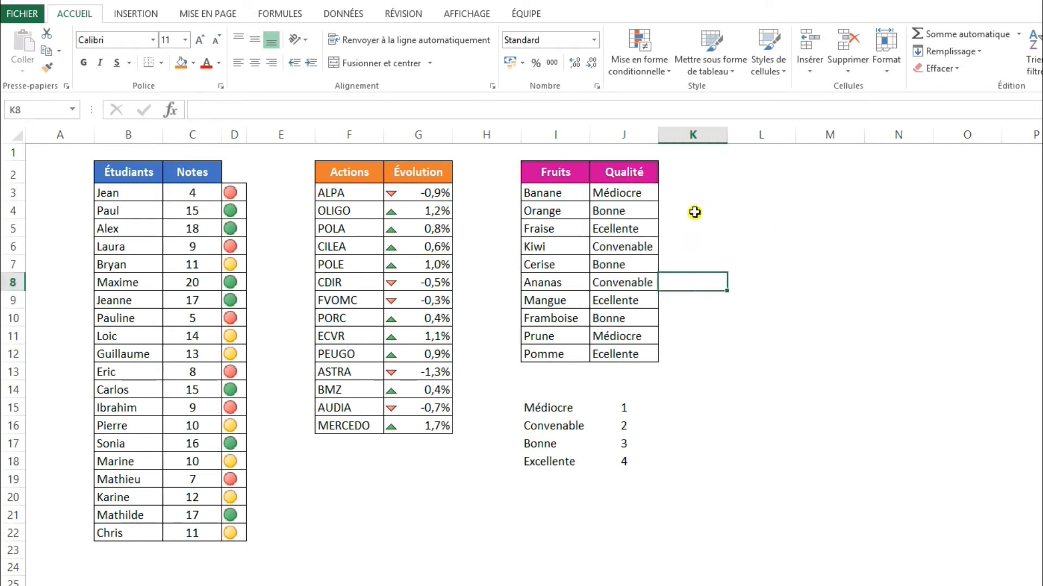
# Begin a RECHERCHEV formula in K3 that looks up J3 in the absolute range $I$15:$J$18.
pyautogui.click(695, 192)
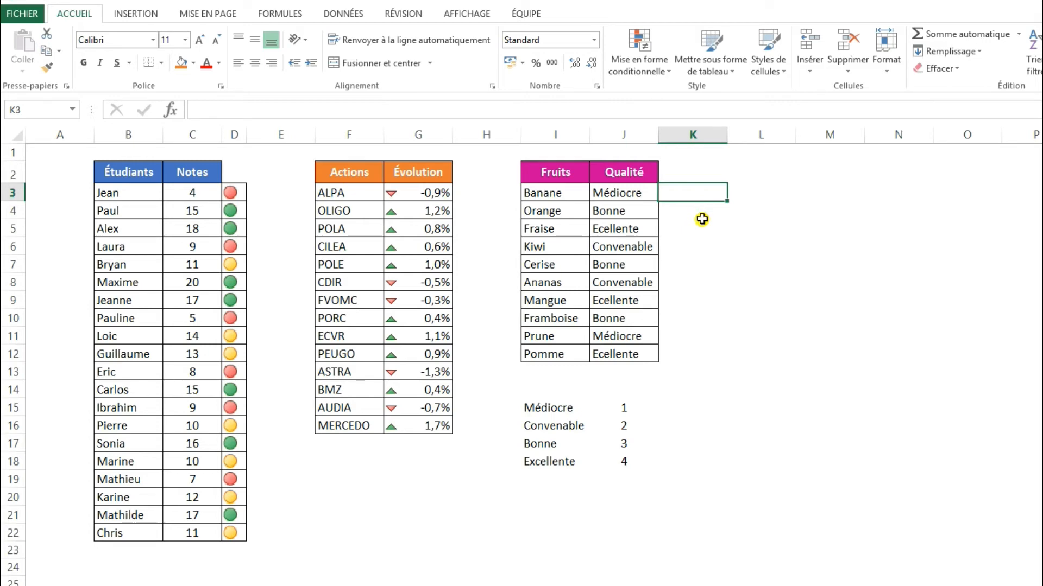
pyautogui.write('=RECH')
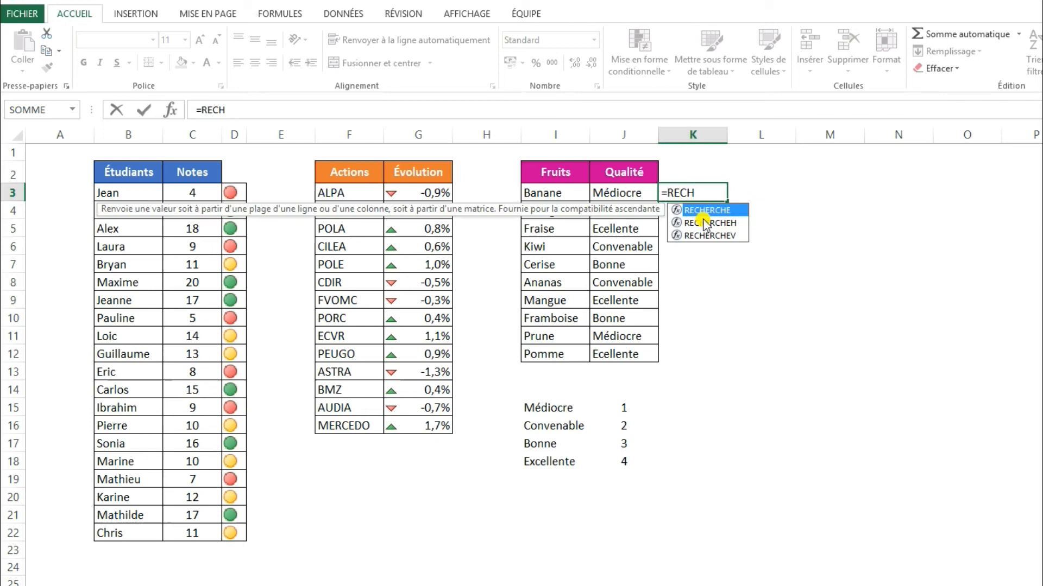
pyautogui.doubleClick(728, 235)
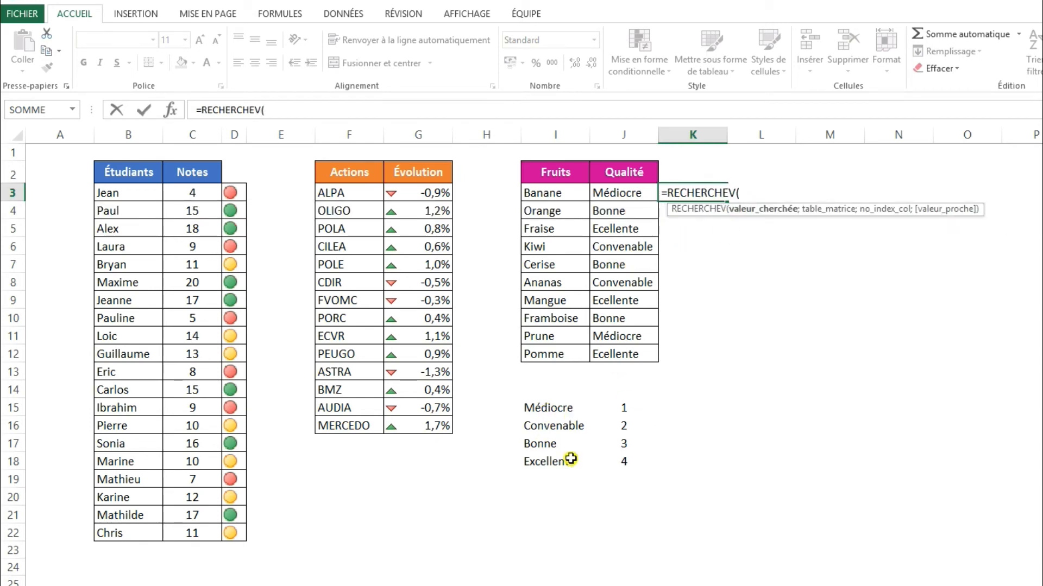
pyautogui.click(627, 193)
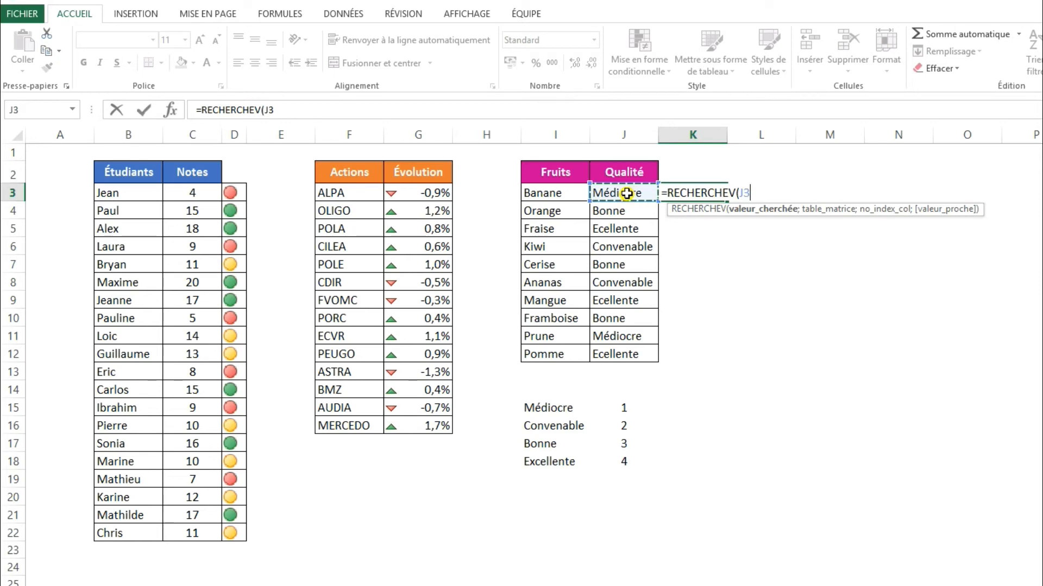
pyautogui.write(';')
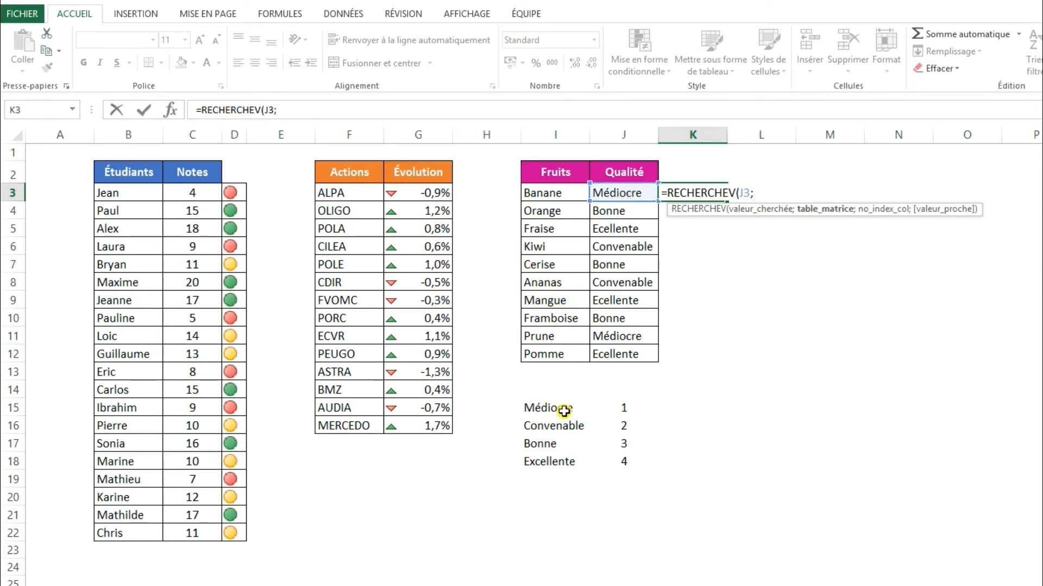
pyautogui.moveTo(540, 409); pyautogui.dragTo(597, 461)
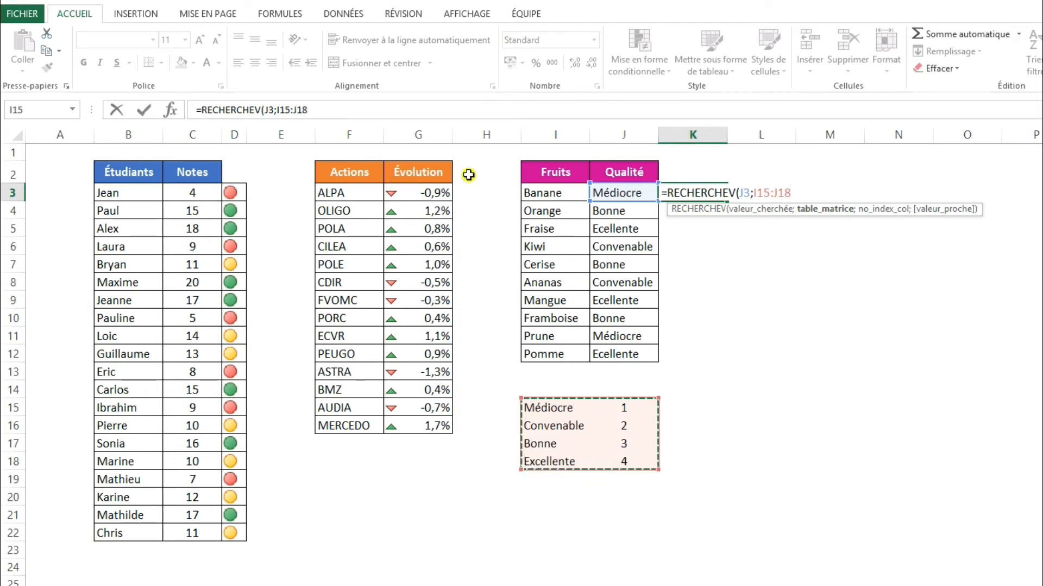
pyautogui.press('F4')
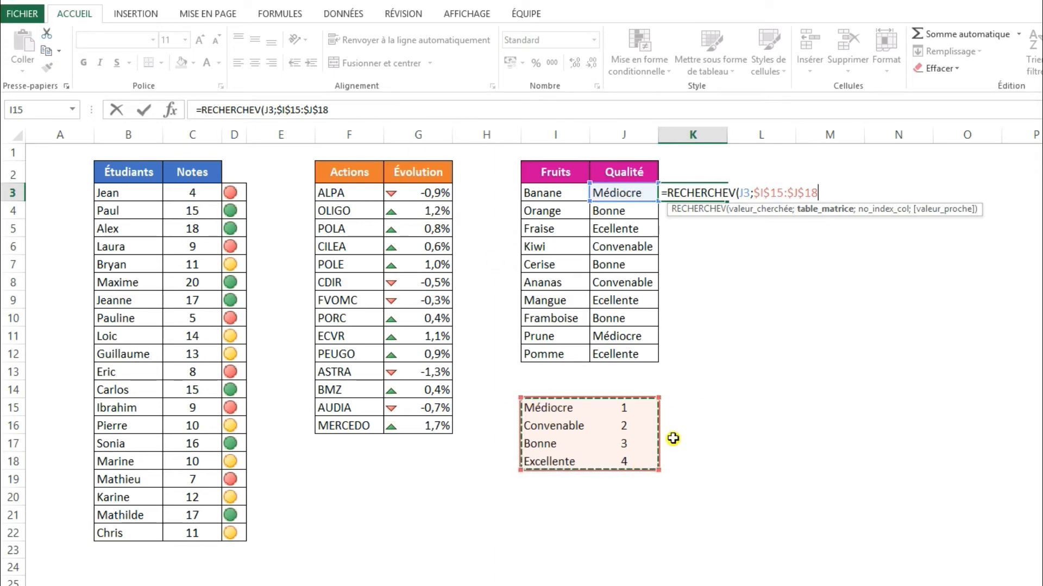
# Complete the RECHERCHEV formula with column index 2 and exact match FAUX, and fill it down to K12.
pyautogui.write(';2')
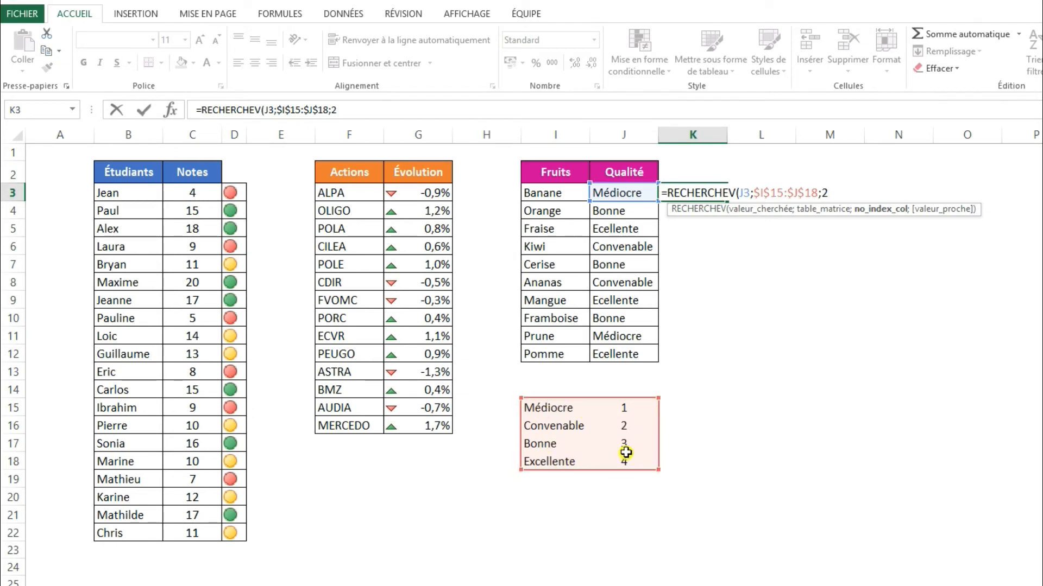
pyautogui.write(';')
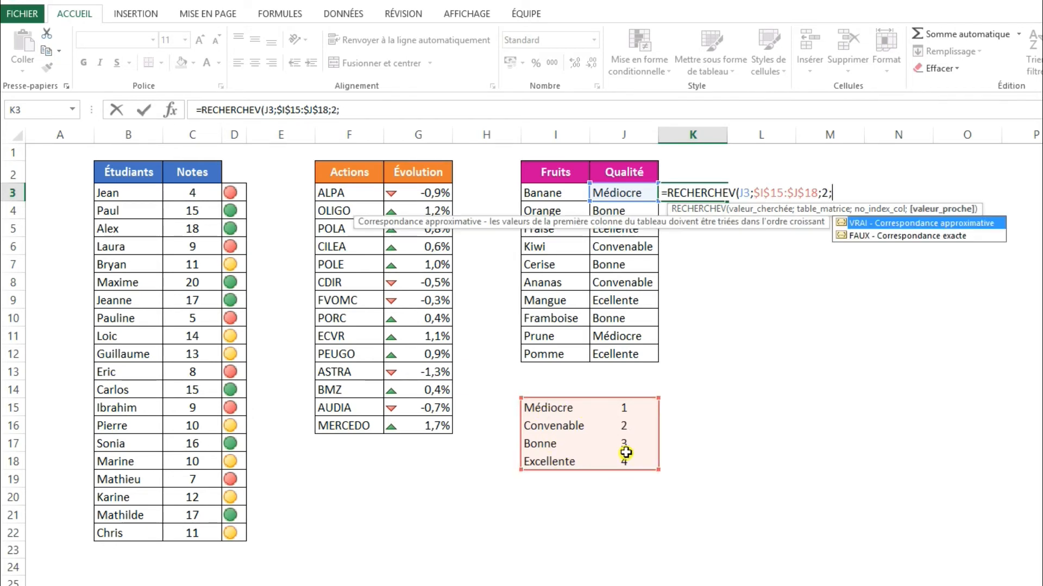
pyautogui.doubleClick(893, 237)
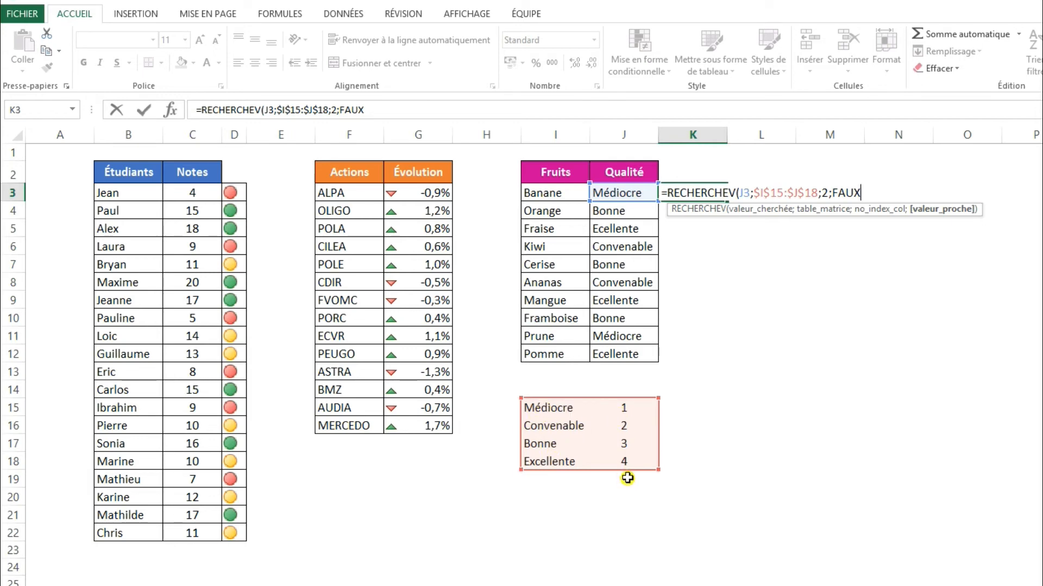
pyautogui.hotkey('ctrl', 'Return')
pyautogui.doubleClick(727, 200)
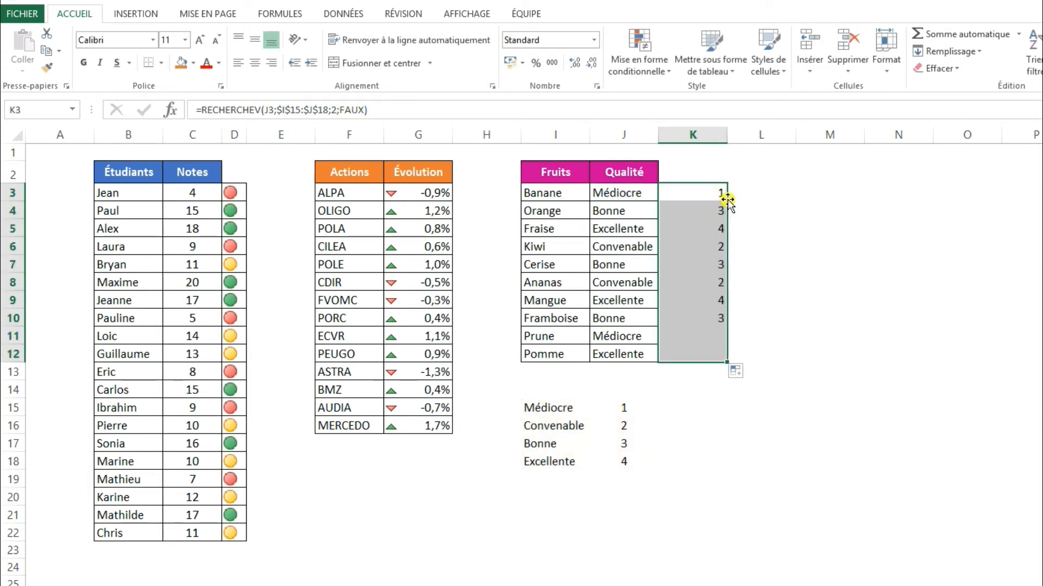
# Start a new conditional formatting rule for K3:K12 with the Jeux d'icônes format style.
pyautogui.moveTo(706, 193); pyautogui.dragTo(707, 353)
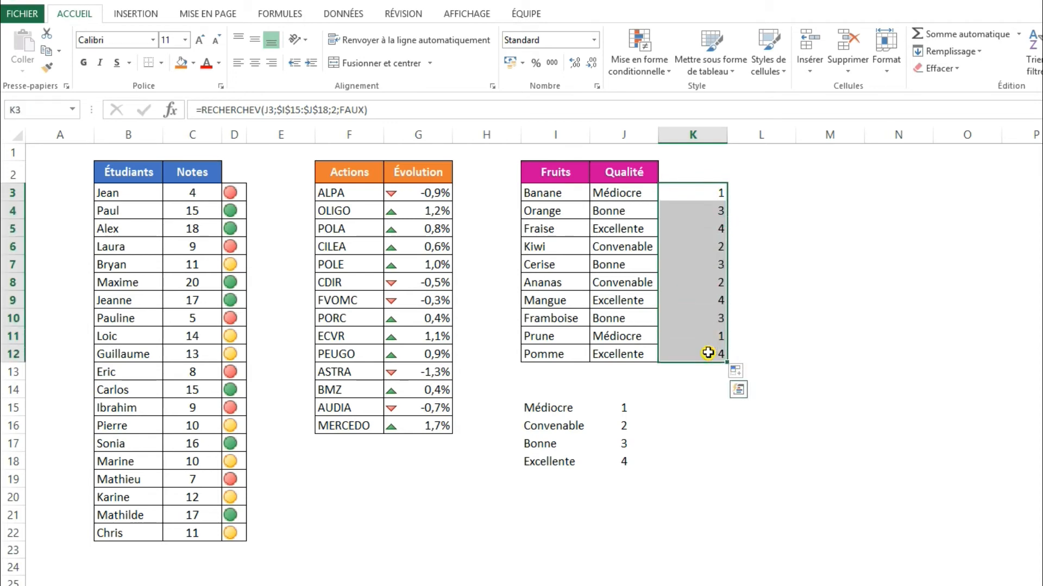
pyautogui.click(639, 63)
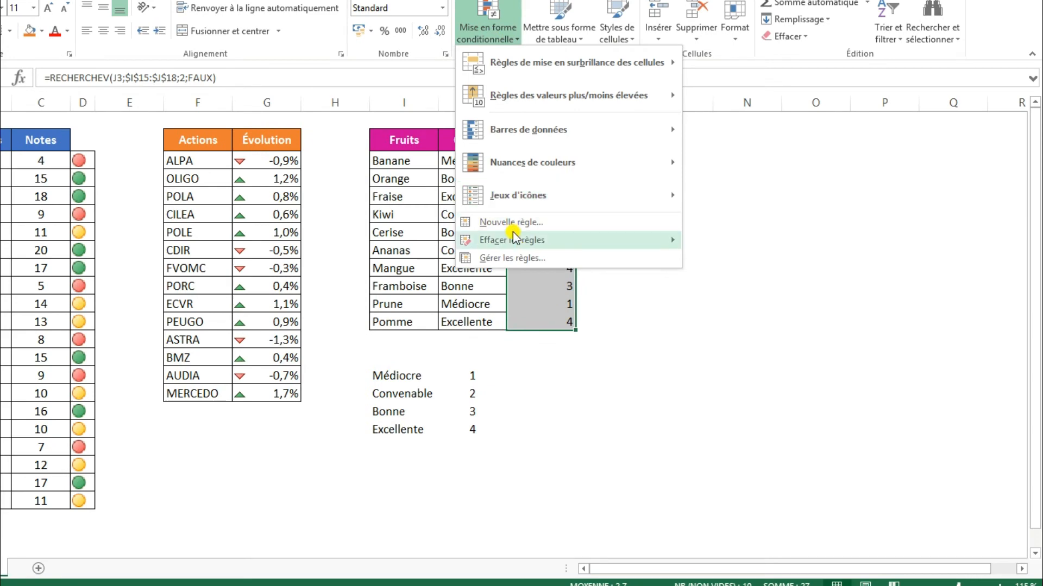
pyautogui.click(511, 223)
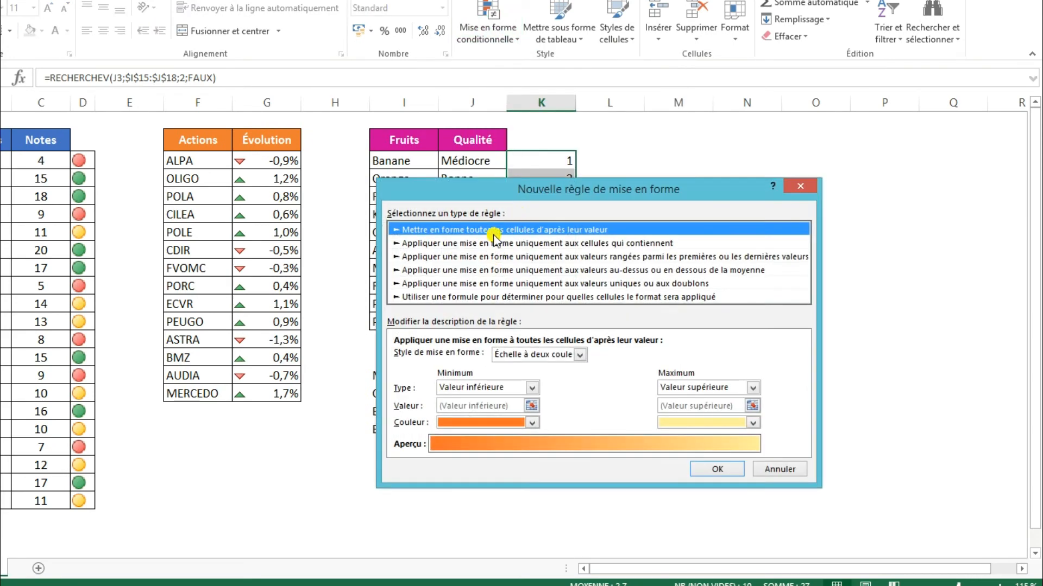
pyautogui.click(526, 355)
pyautogui.click(529, 399)
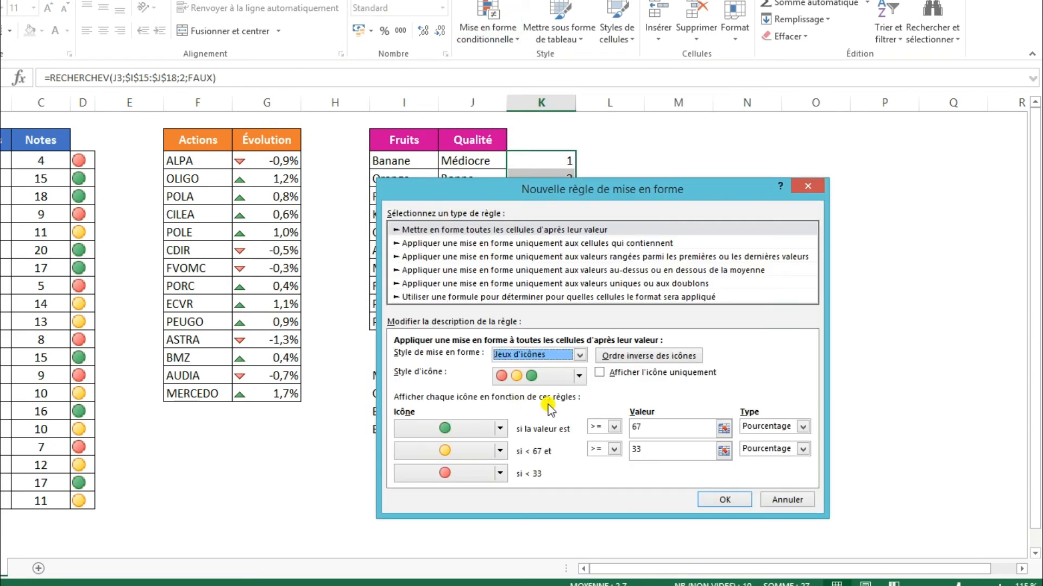
# Choose the four-icon signal bars style for the rule and apply it to the fruit rating numbers.
pyautogui.moveTo(612, 190); pyautogui.dragTo(701, 158)
pyautogui.click(670, 343)
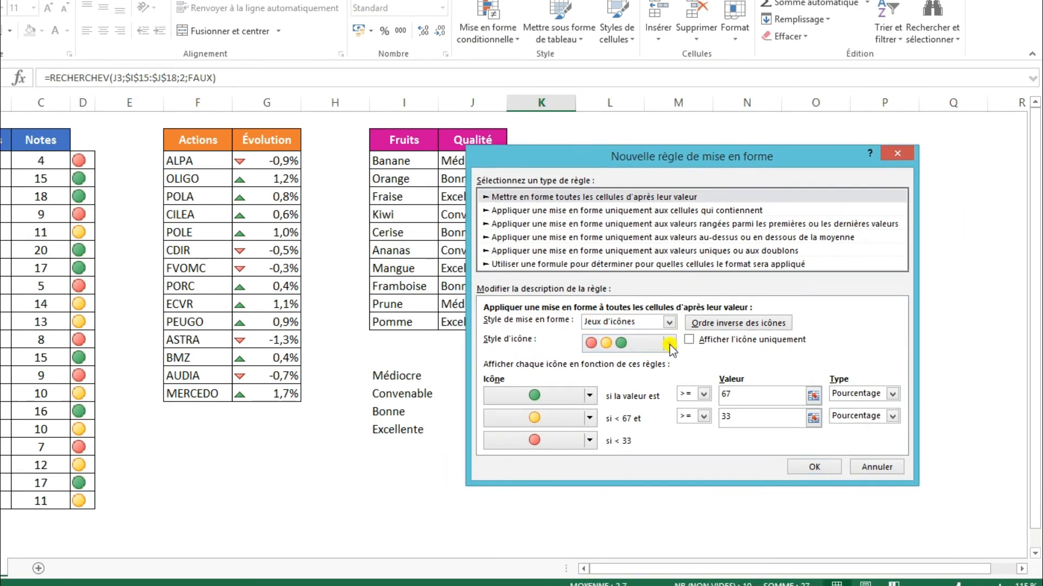
pyautogui.moveTo(670, 403); pyautogui.dragTo(671, 427)
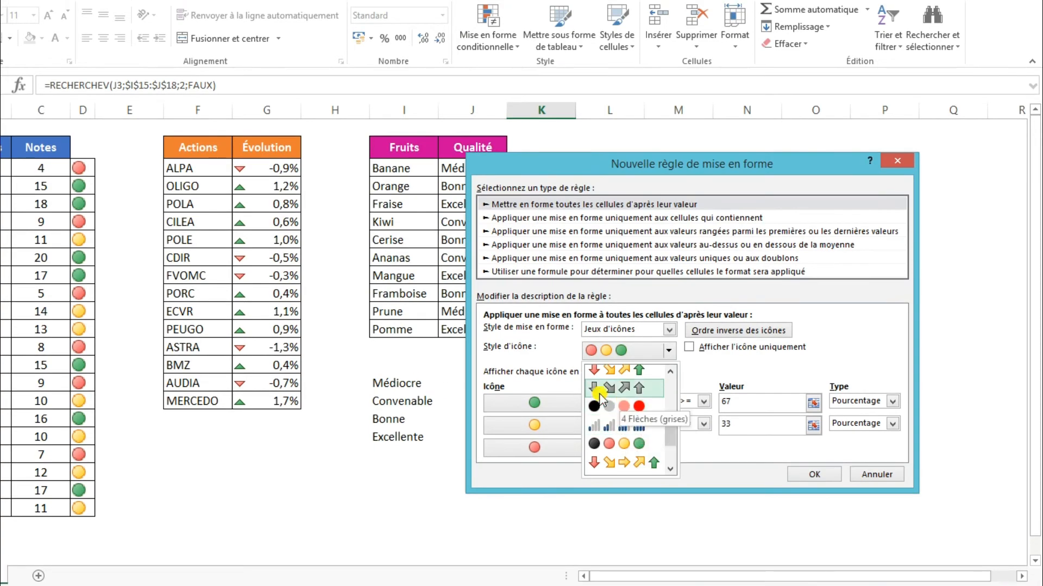
pyautogui.click(621, 427)
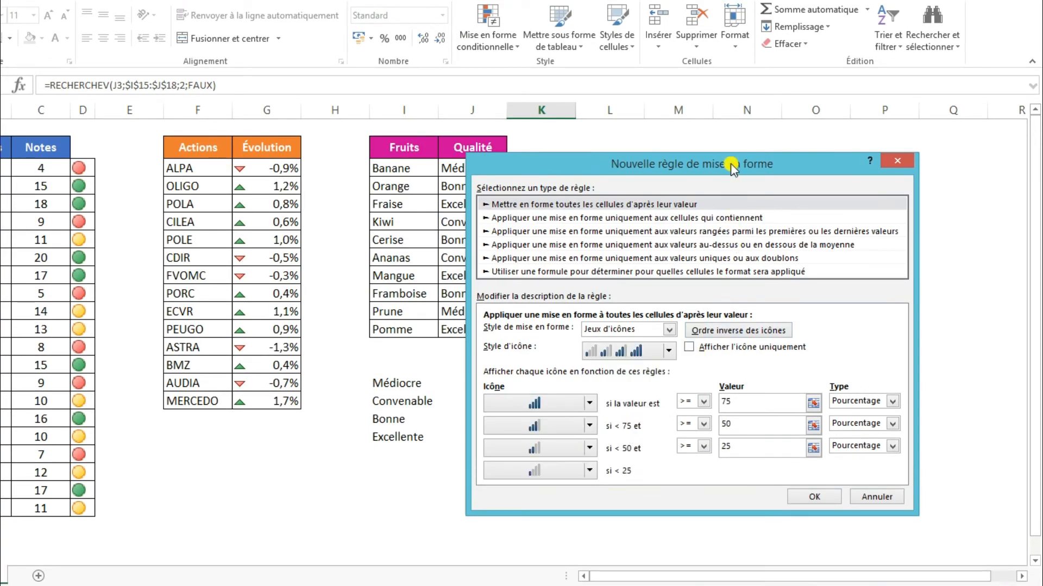
pyautogui.moveTo(736, 163); pyautogui.dragTo(851, 132)
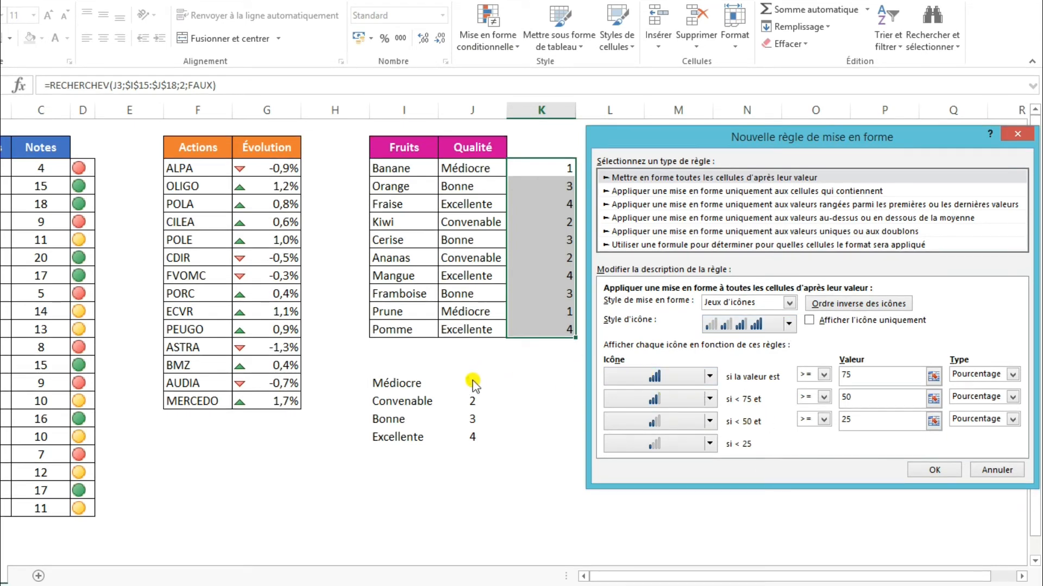
pyautogui.click(788, 324)
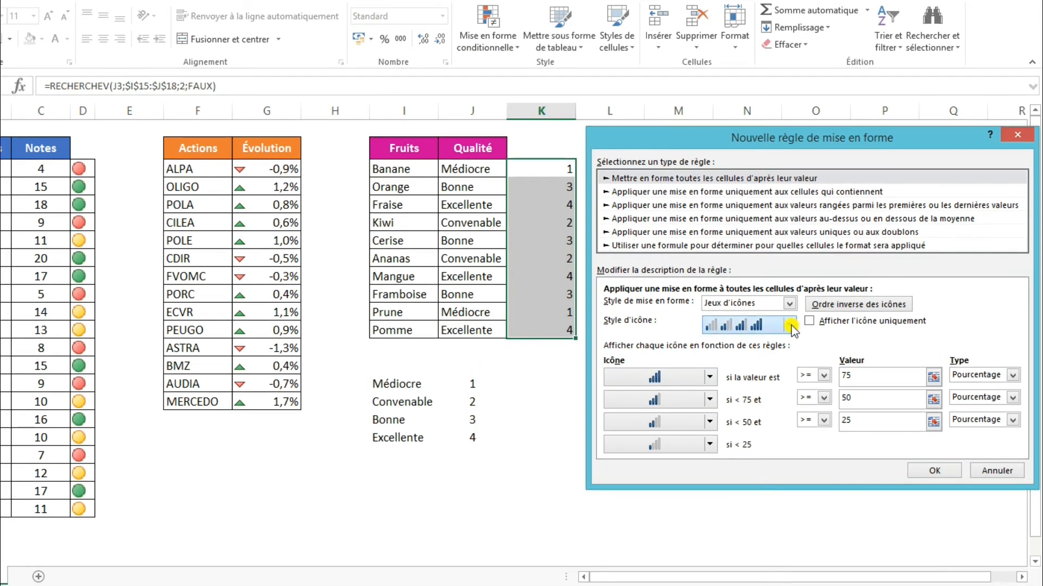
pyautogui.click(759, 423)
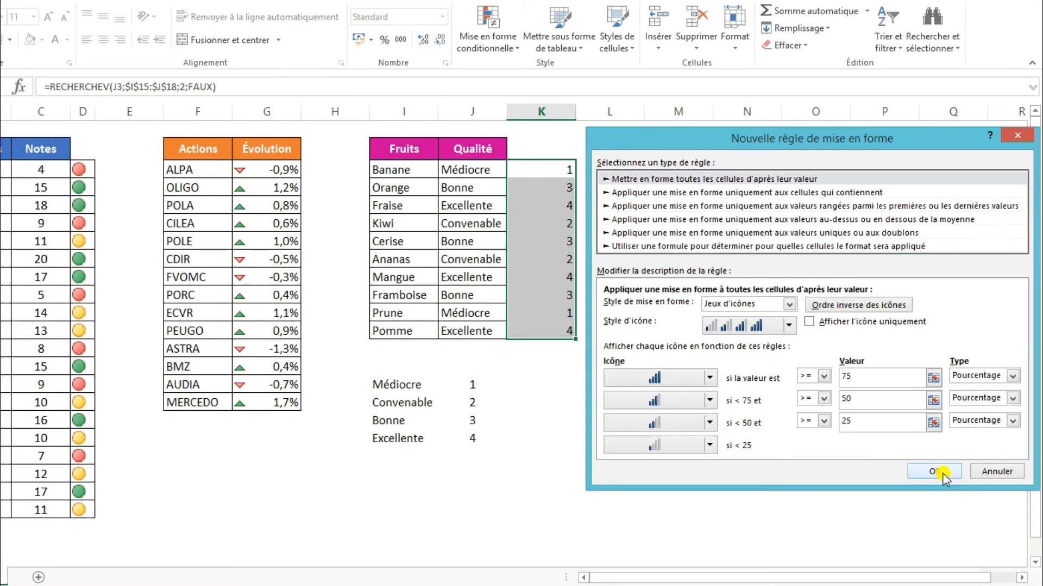
pyautogui.click(942, 472)
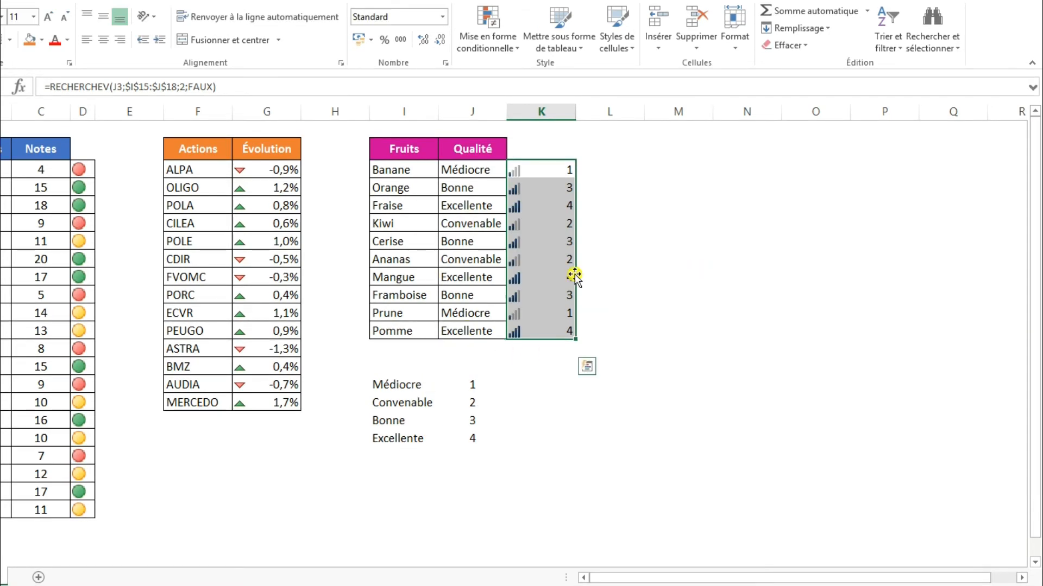
# Edit the signal bars icon set rule on K3:K12 so that only the icons are displayed.
pyautogui.click(674, 256)
pyautogui.click(548, 172)
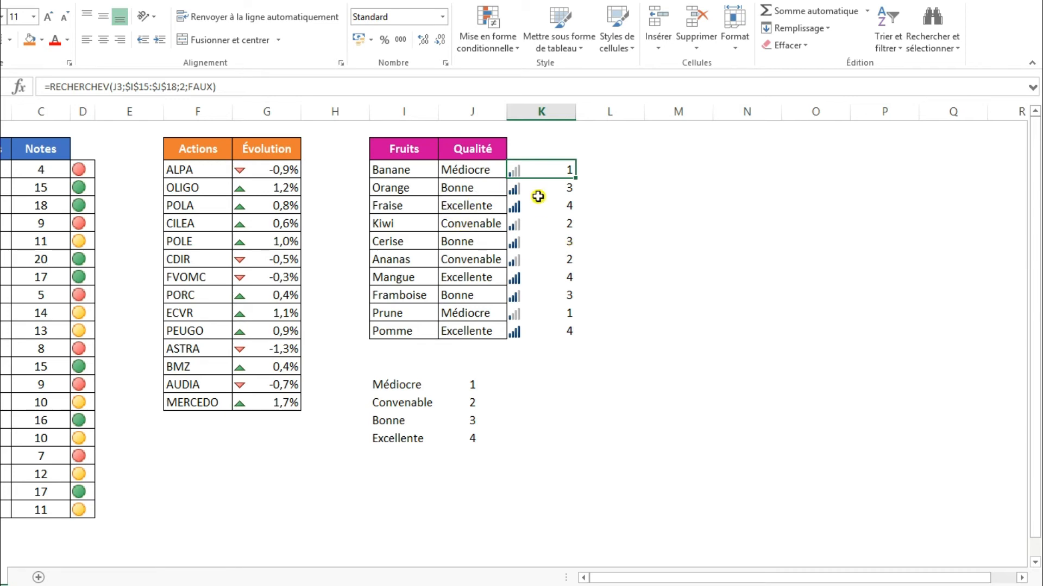
pyautogui.moveTo(539, 166); pyautogui.dragTo(538, 331)
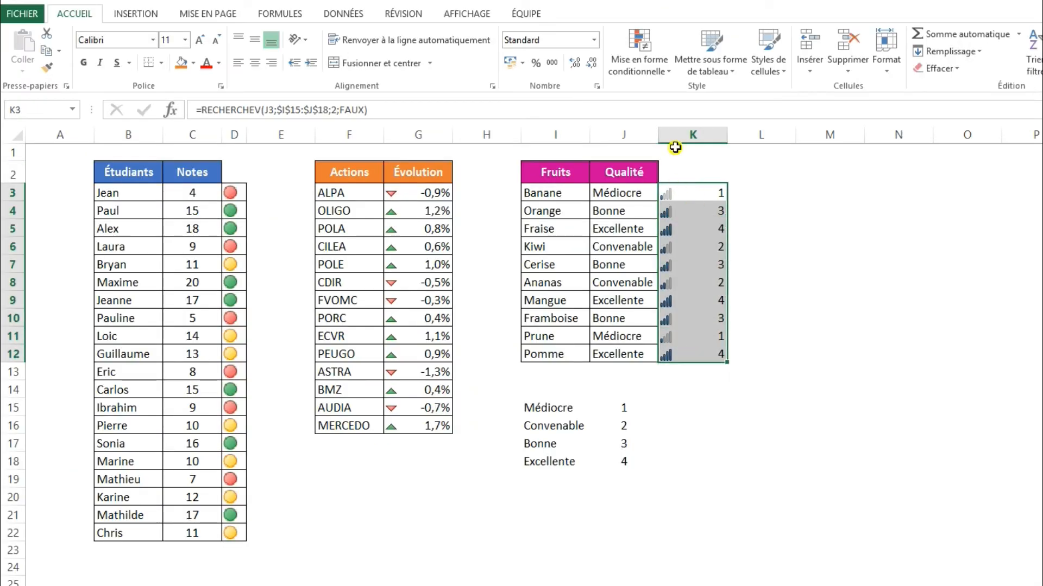
pyautogui.click(639, 54)
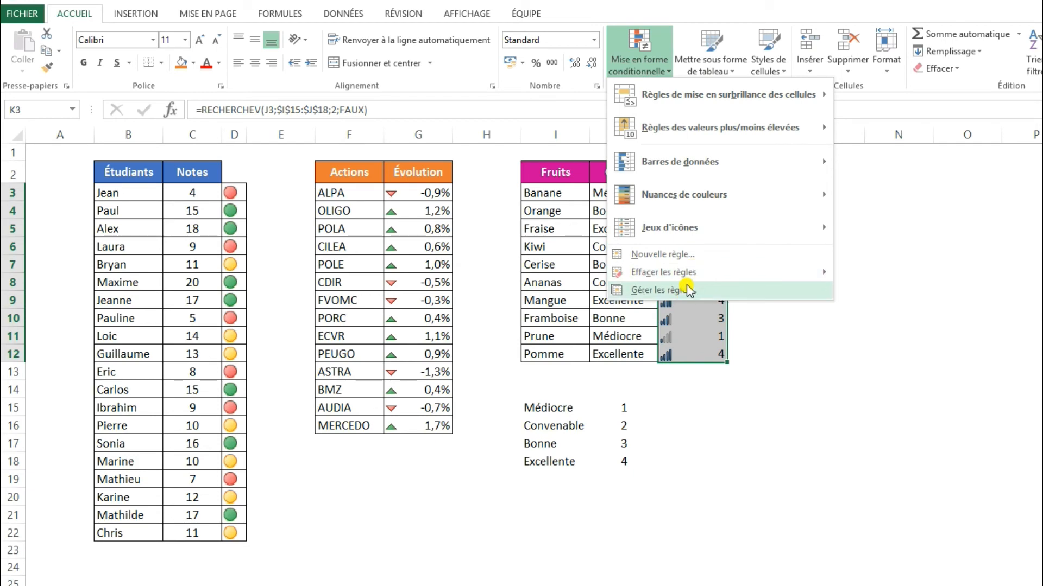
pyautogui.click(689, 291)
pyautogui.click(870, 312)
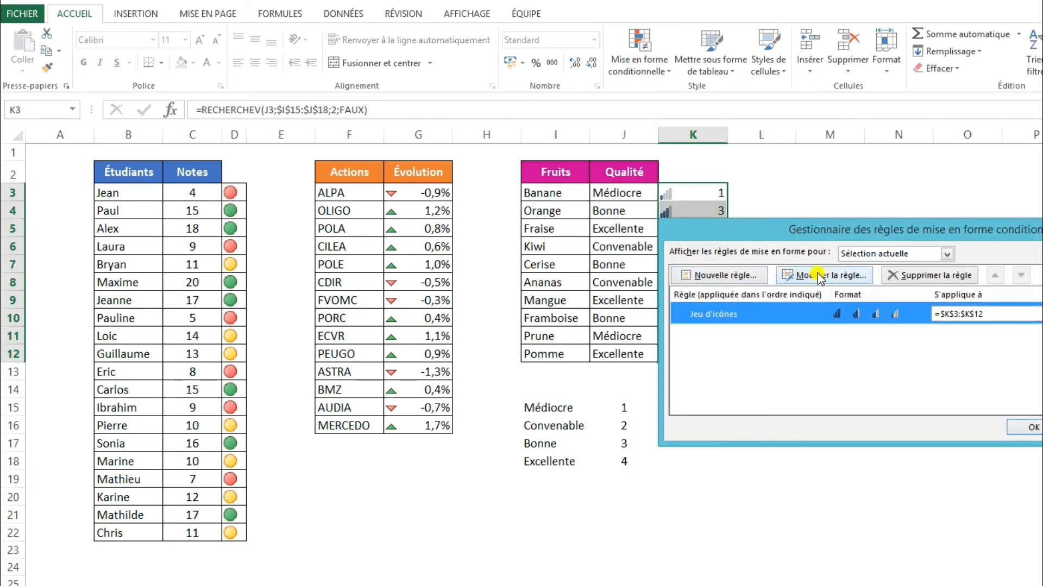
pyautogui.click(820, 276)
pyautogui.click(923, 345)
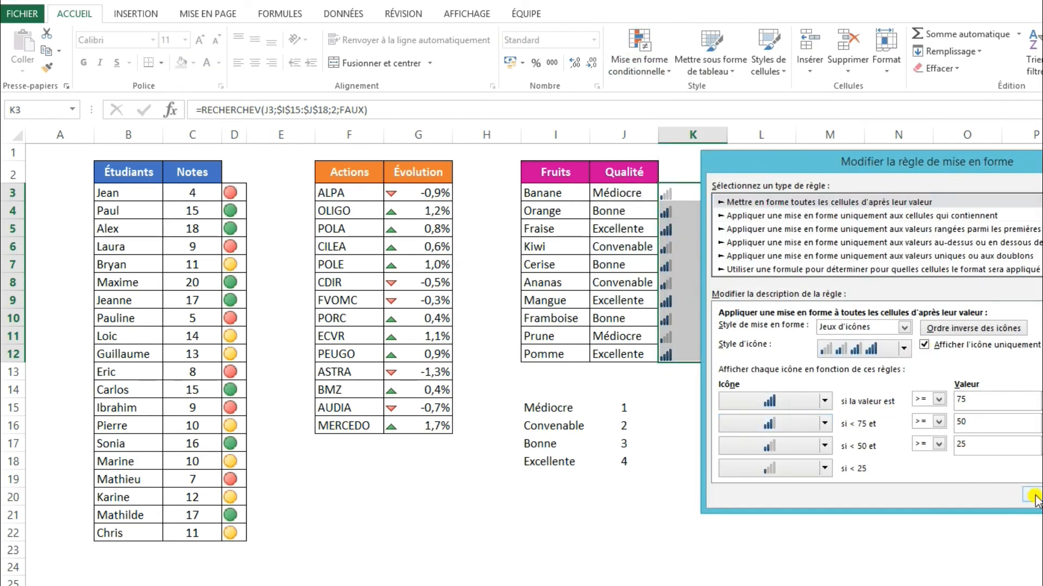
pyautogui.click(1034, 498)
pyautogui.click(1031, 426)
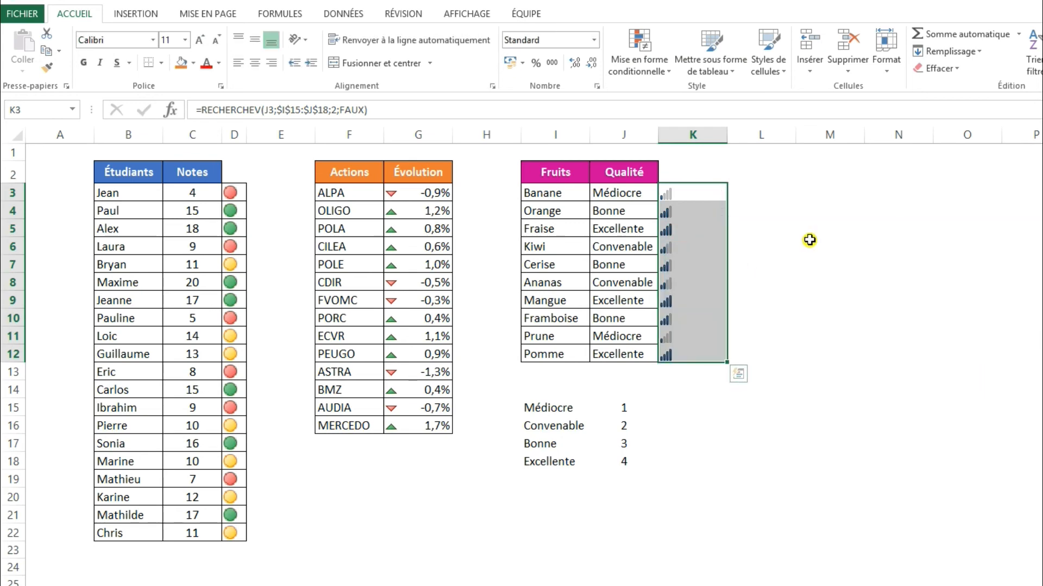
pyautogui.click(809, 241)
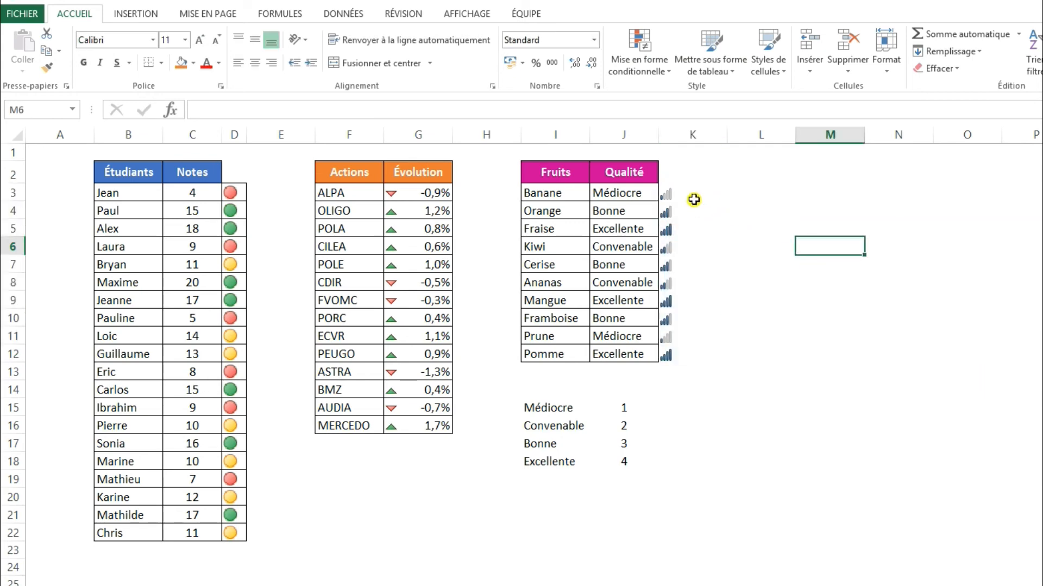
# Copy the rating formulas in K3:K12 and paste them as values over the text ratings in J3:J12.
pyautogui.click(751, 191)
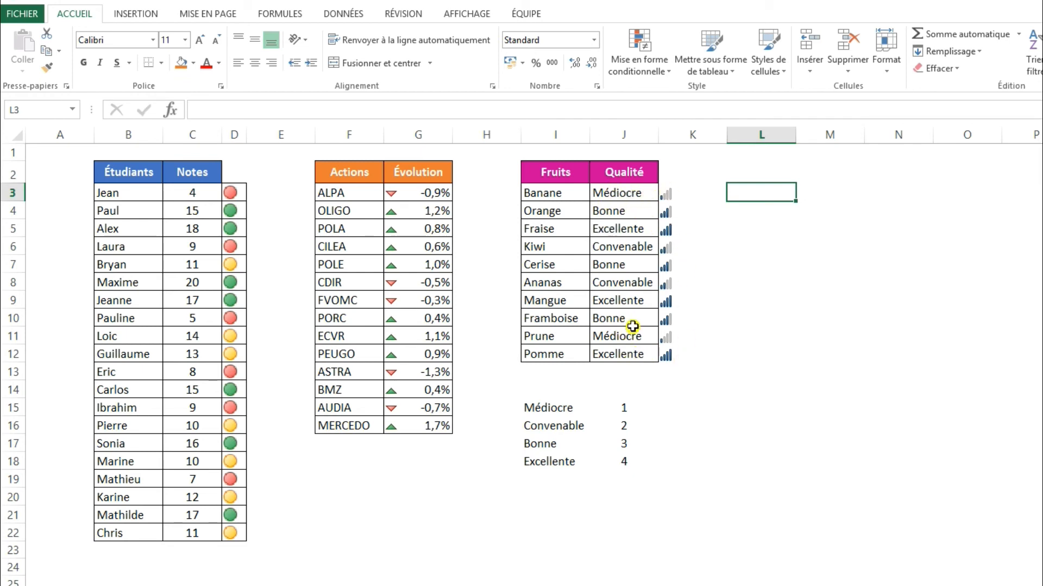
pyautogui.moveTo(624, 198); pyautogui.dragTo(646, 349)
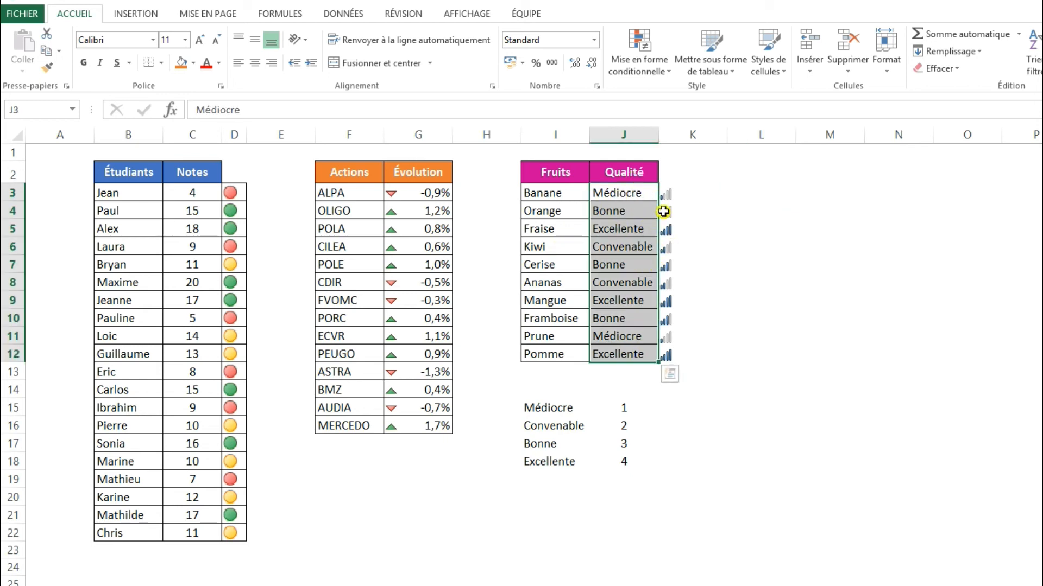
pyautogui.click(698, 192)
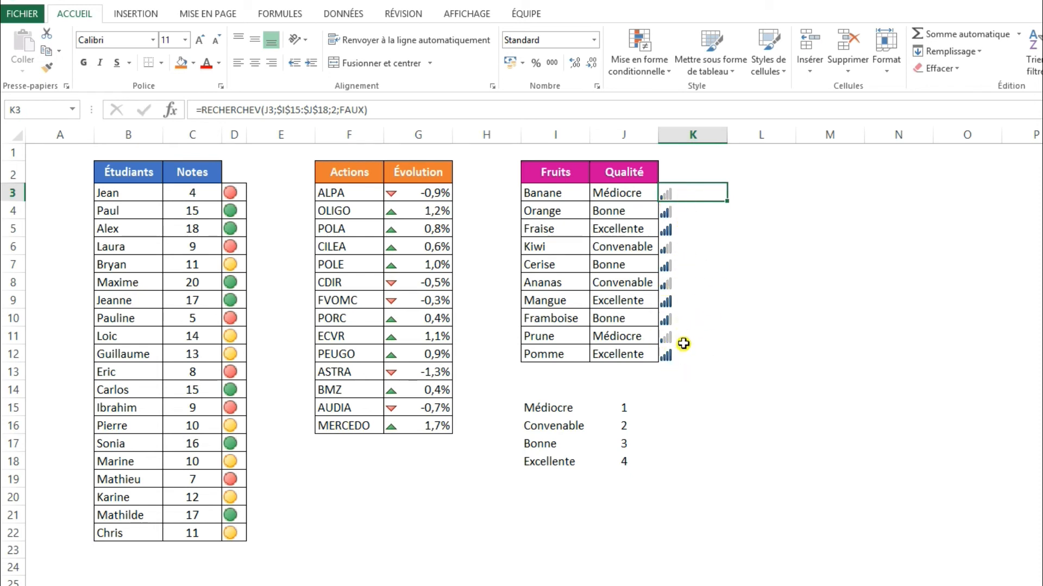
pyautogui.moveTo(686, 189); pyautogui.dragTo(691, 353)
pyautogui.hotkey('ctrl', 'c')
pyautogui.rightClick(609, 196)
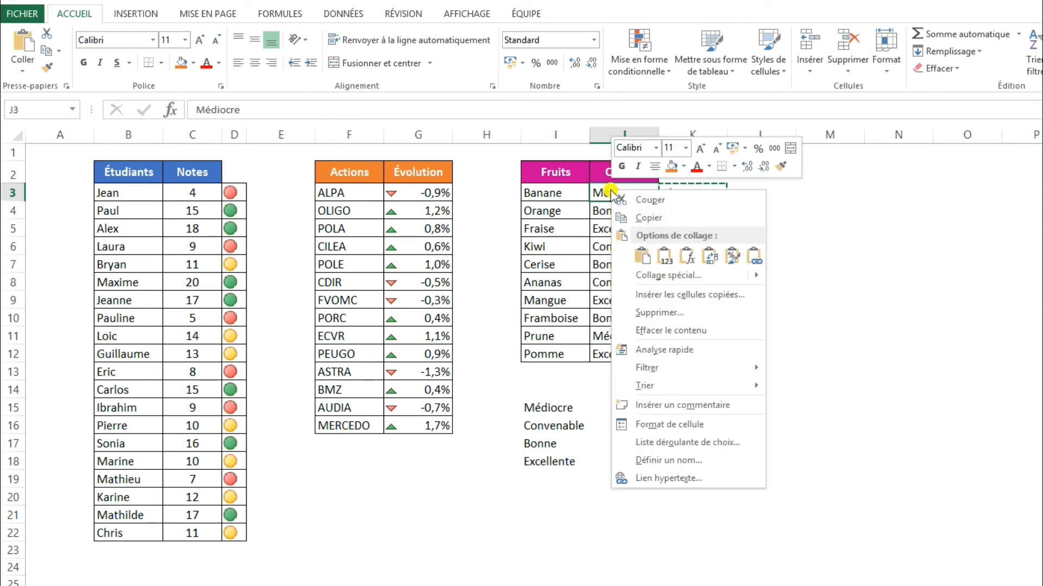
pyautogui.click(667, 255)
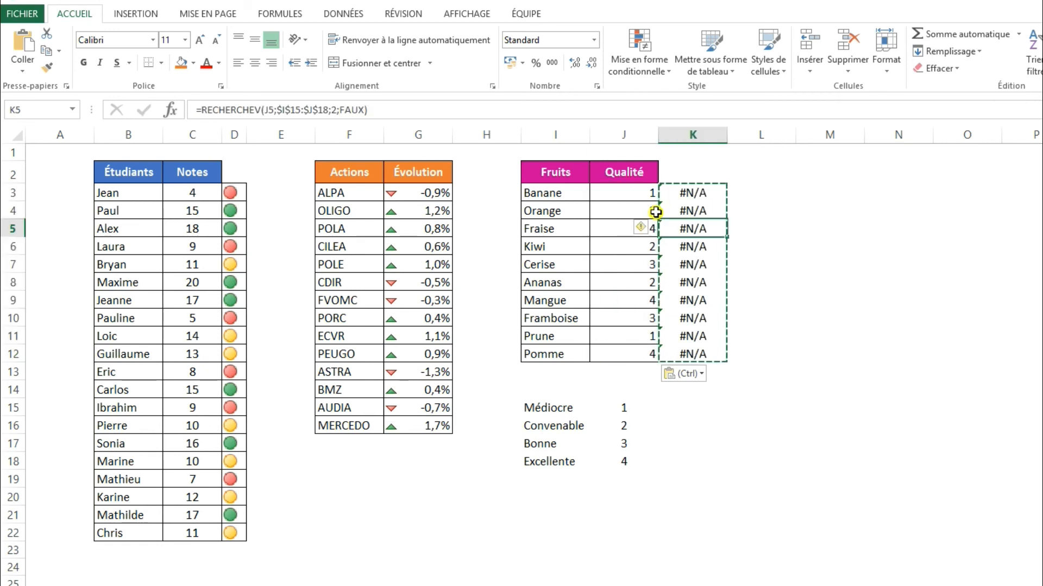
# Change the range of the existing icon set rule from K3:K12 to J3:J12 and apply it.
pyautogui.moveTo(636, 193); pyautogui.dragTo(638, 347)
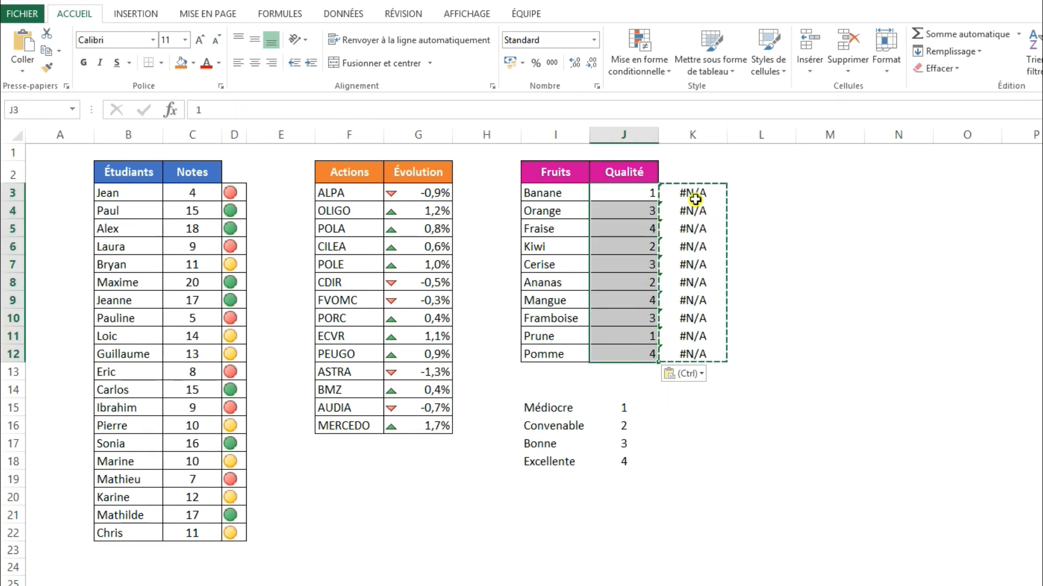
pyautogui.moveTo(689, 194); pyautogui.dragTo(695, 321)
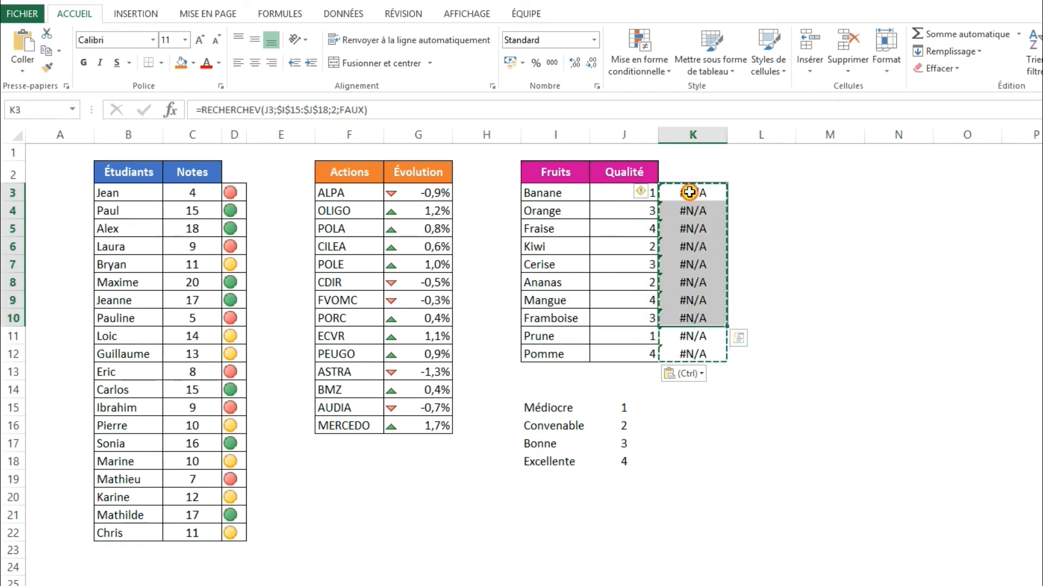
pyautogui.moveTo(680, 196); pyautogui.dragTo(688, 349)
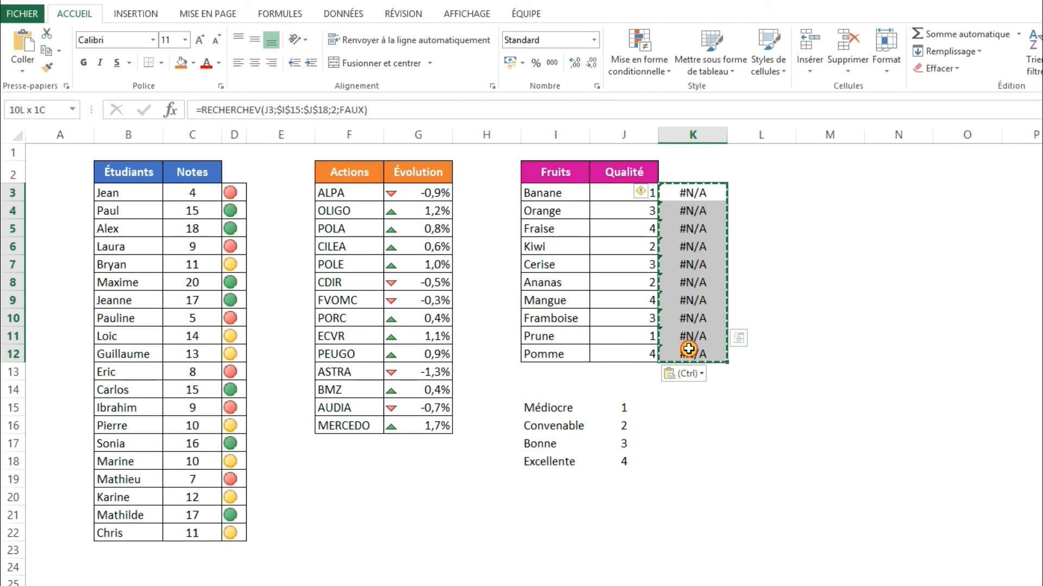
pyautogui.click(633, 64)
pyautogui.click(701, 289)
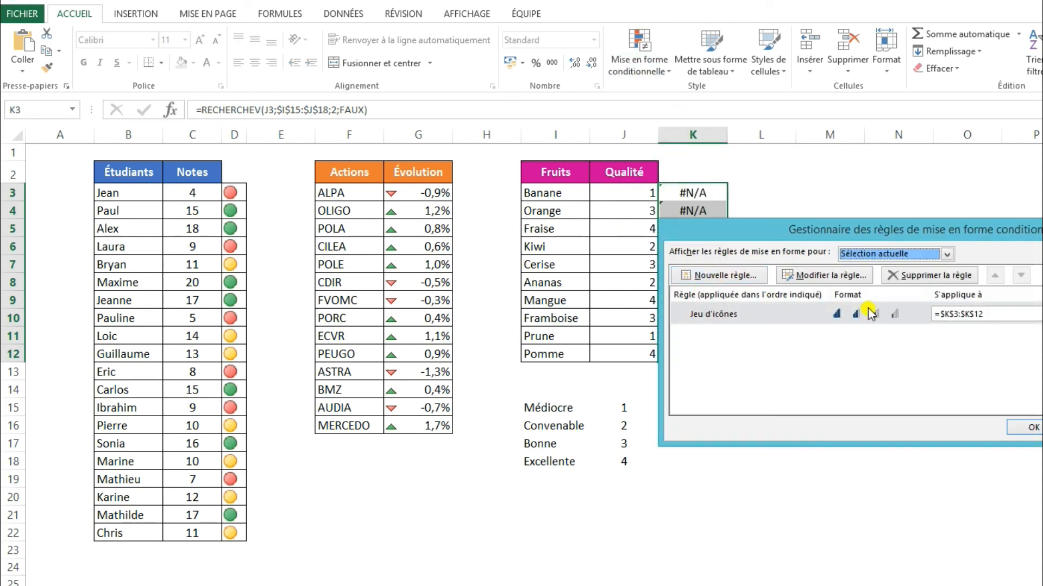
pyautogui.moveTo(916, 239); pyautogui.dragTo(1001, 202)
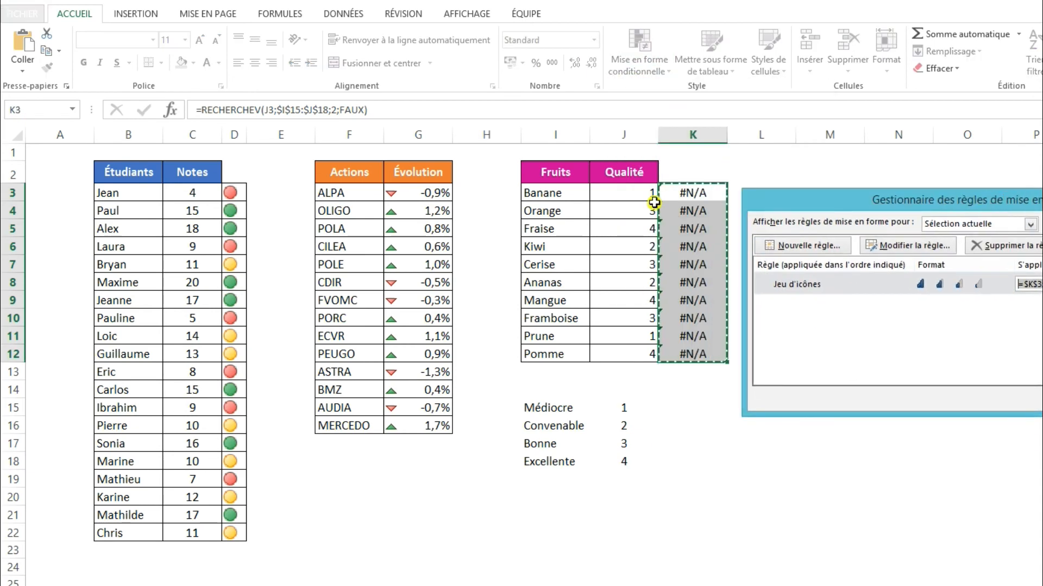
pyautogui.moveTo(619, 194); pyautogui.dragTo(633, 350)
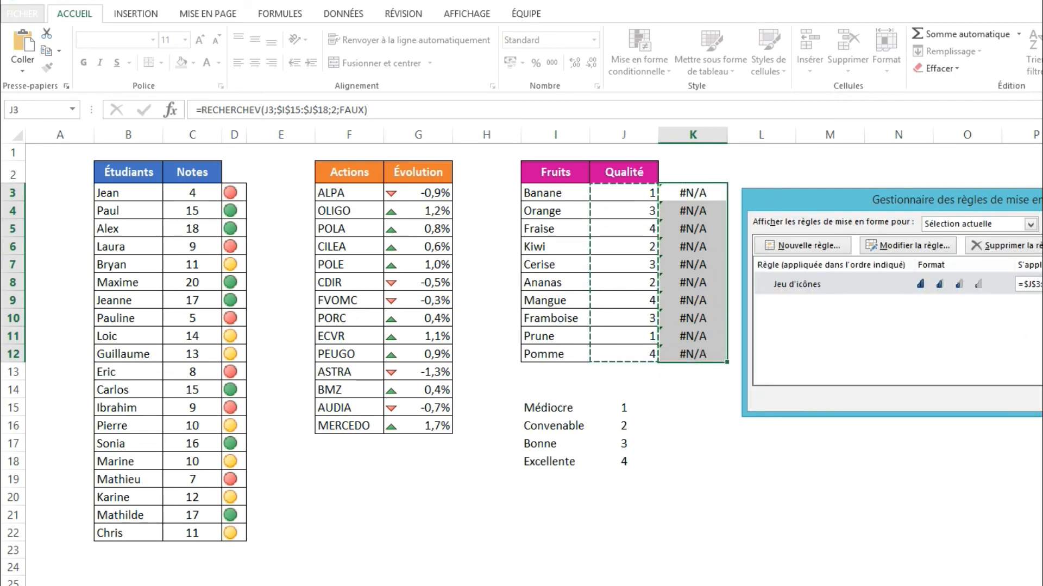
pyautogui.click(1042, 402)
pyautogui.click(823, 312)
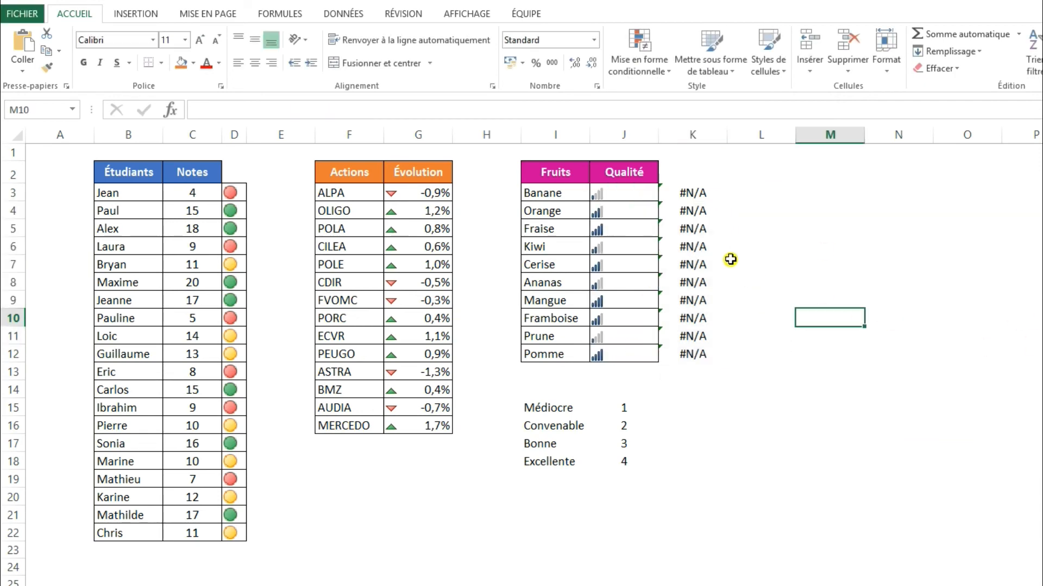
# Set Banane's quality value in J3 to 3.
pyautogui.click(621, 196)
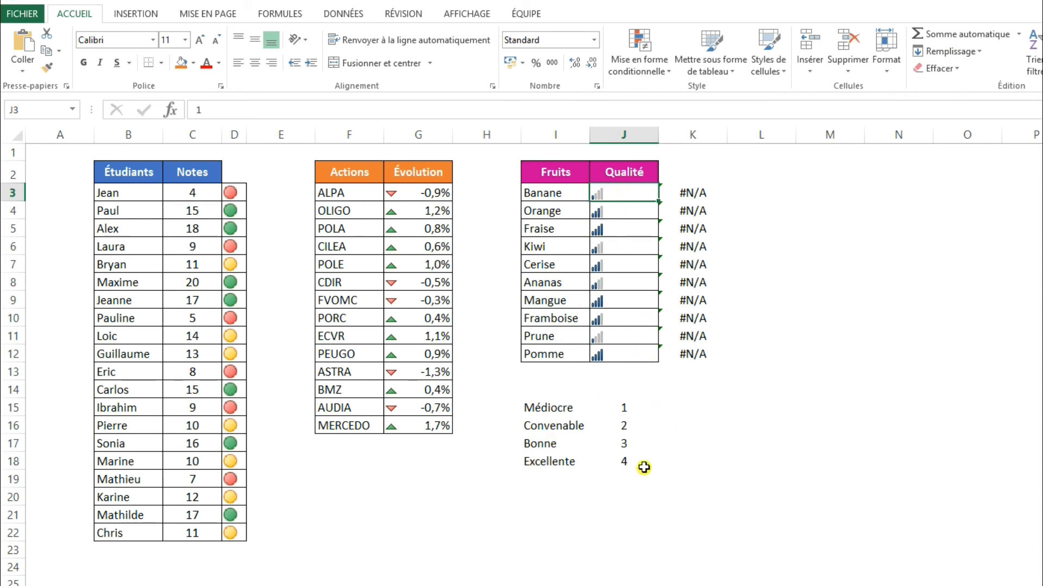
pyautogui.write('3')
pyautogui.press('Return')
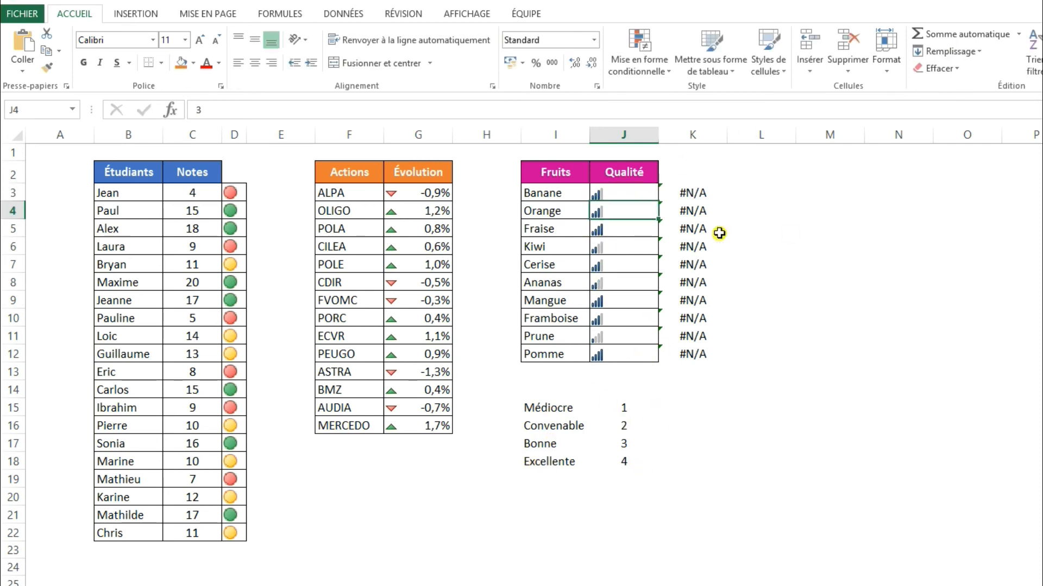
# Undo the recent changes back to before the values were pasted over the Qualité column.
pyautogui.hotkey('ctrl', 'z')
pyautogui.hotkey('ctrl', 'z')
pyautogui.hotkey('ctrl', 'z')
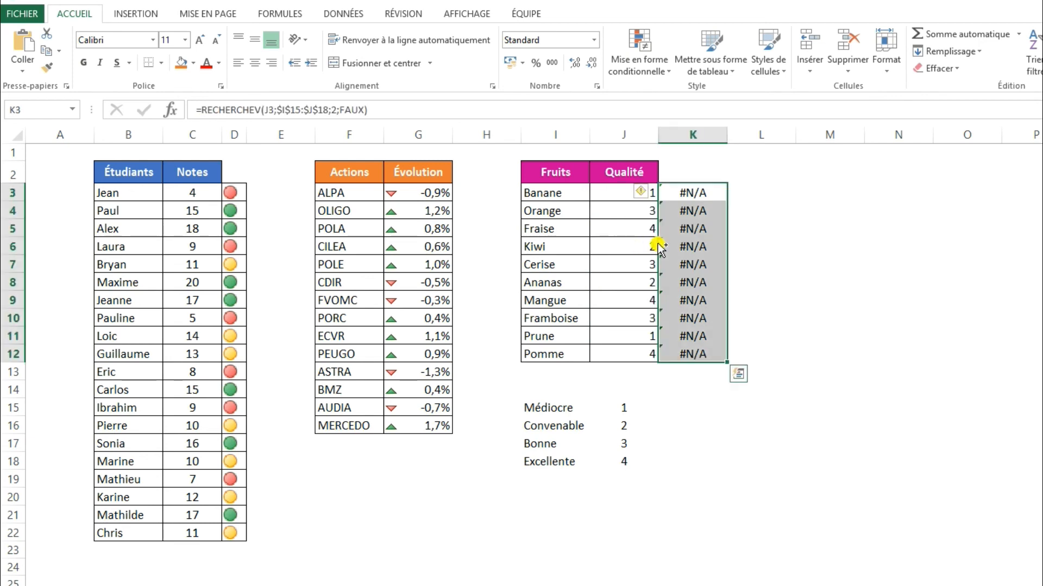
pyautogui.hotkey('ctrl', 'z')
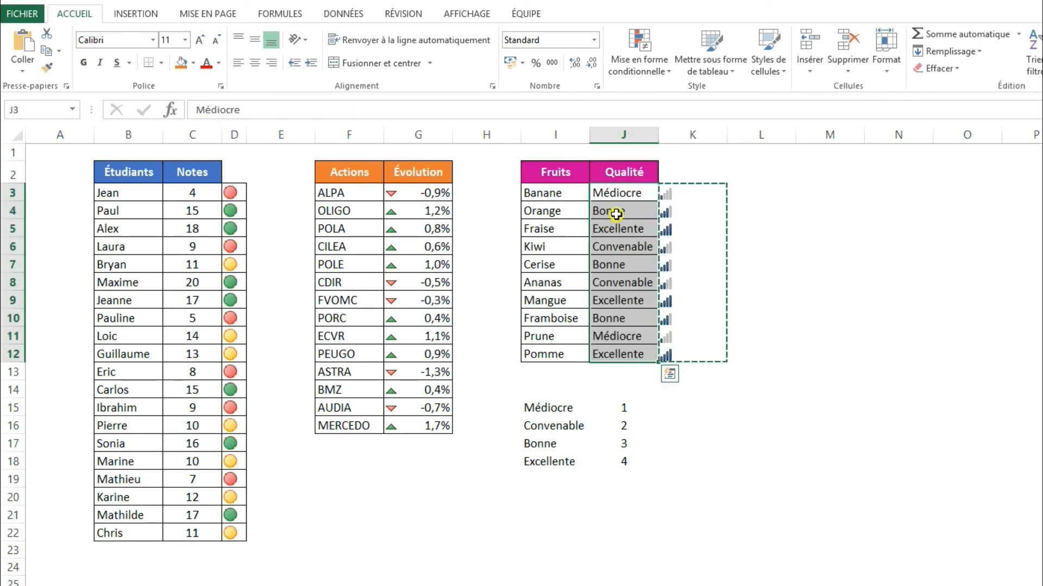
# Cancel the pending copy and set Banane's quality rating in J3 to Excellente.
pyautogui.click(620, 196)
pyautogui.press('Escape')
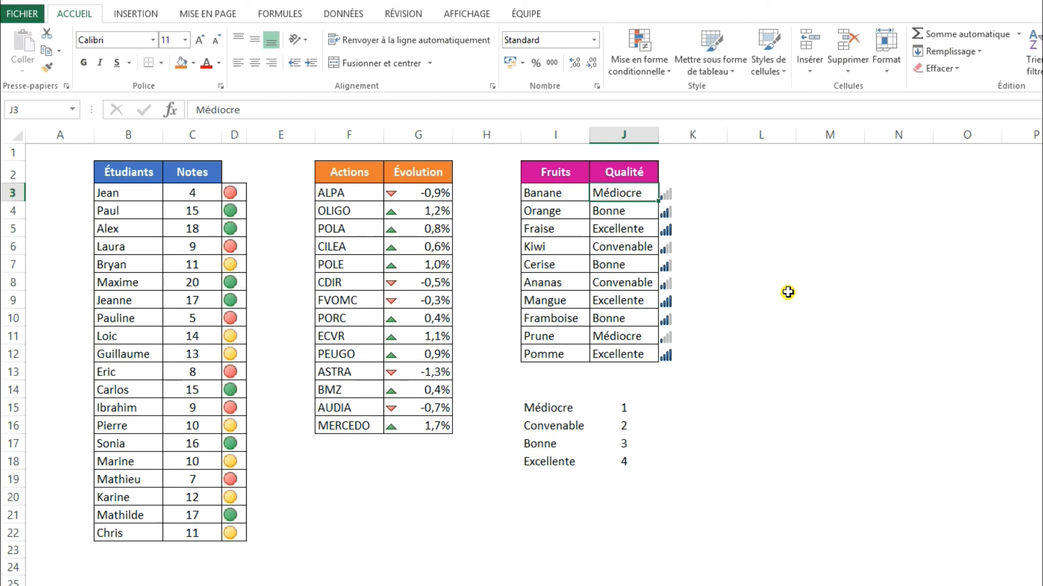
pyautogui.write('Ex')
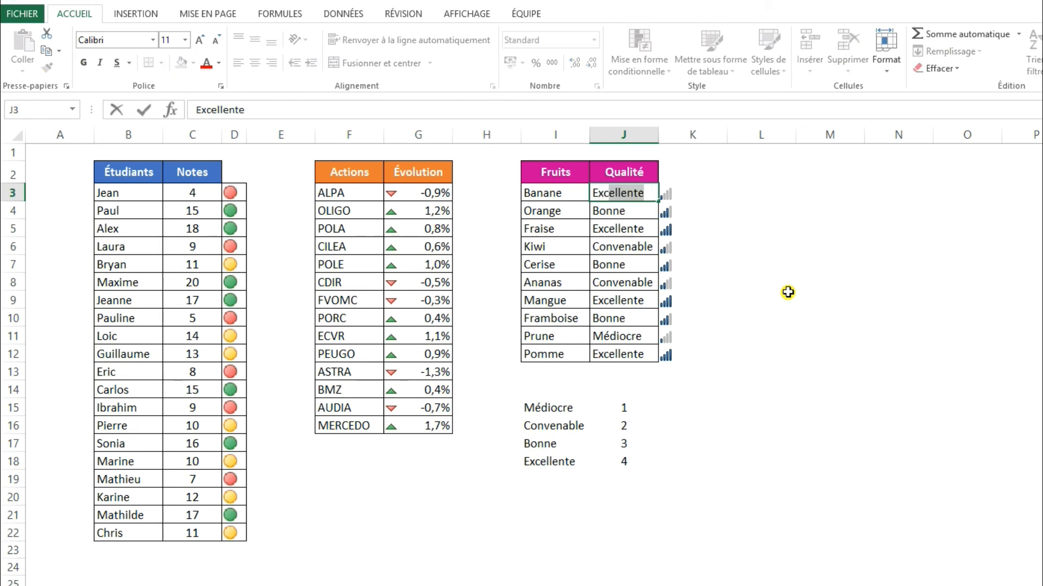
pyautogui.press('Return')
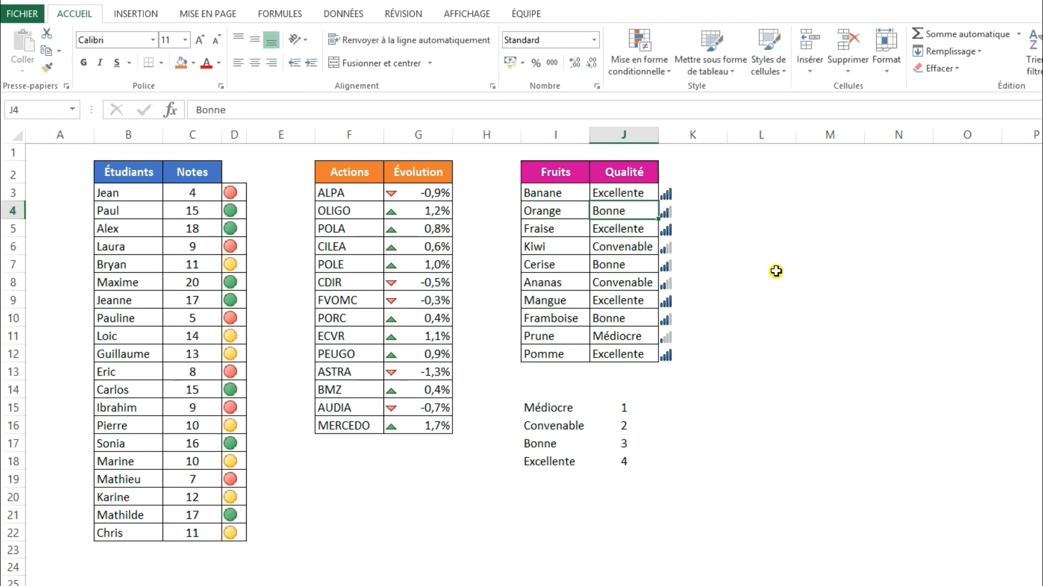
pyautogui.moveTo(686, 194); pyautogui.dragTo(685, 373)
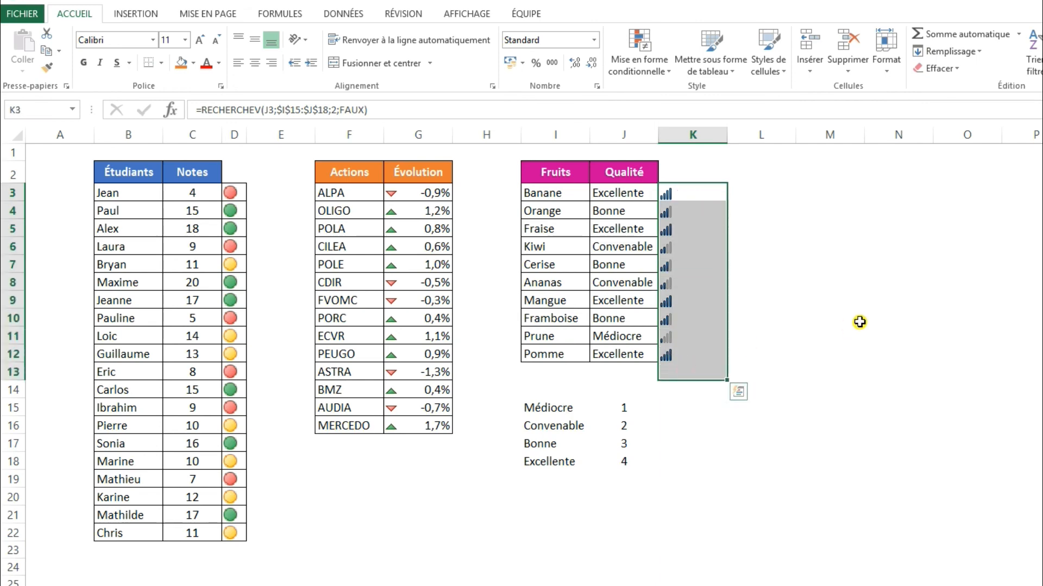
pyautogui.click(850, 321)
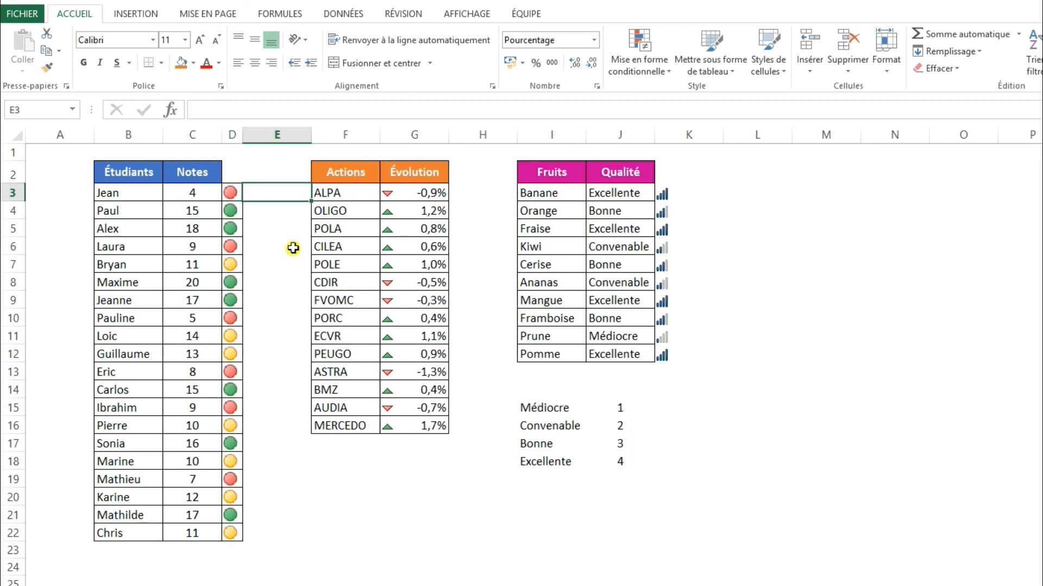
pyautogui.click(742, 258)
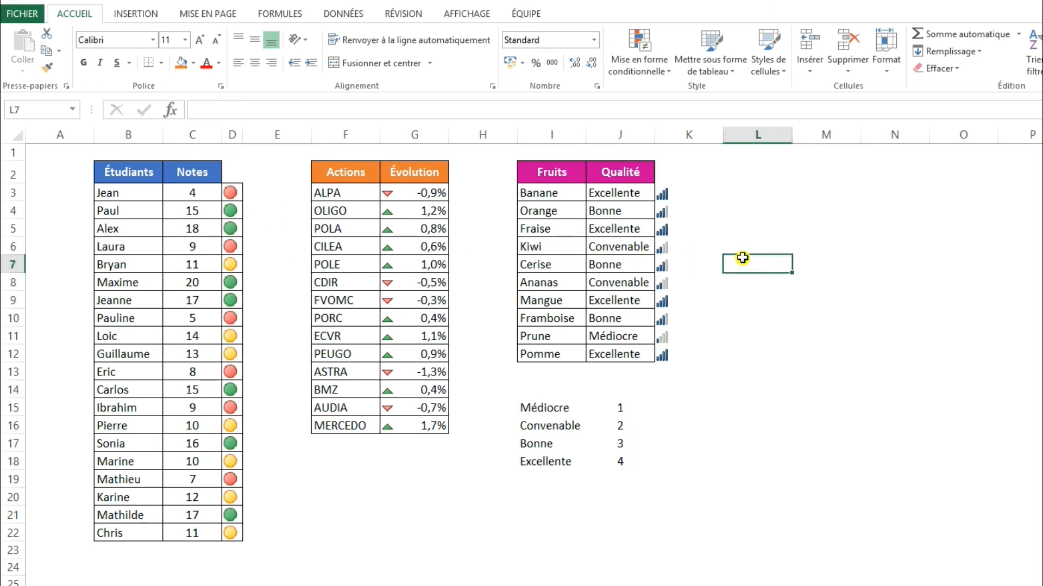
pyautogui.moveTo(184, 192); pyautogui.dragTo(220, 530)
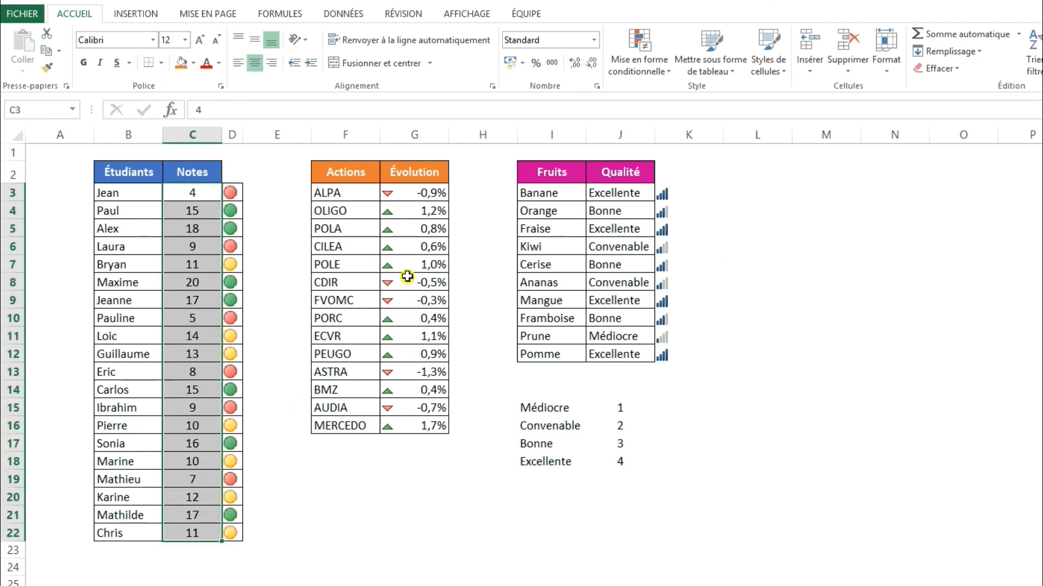